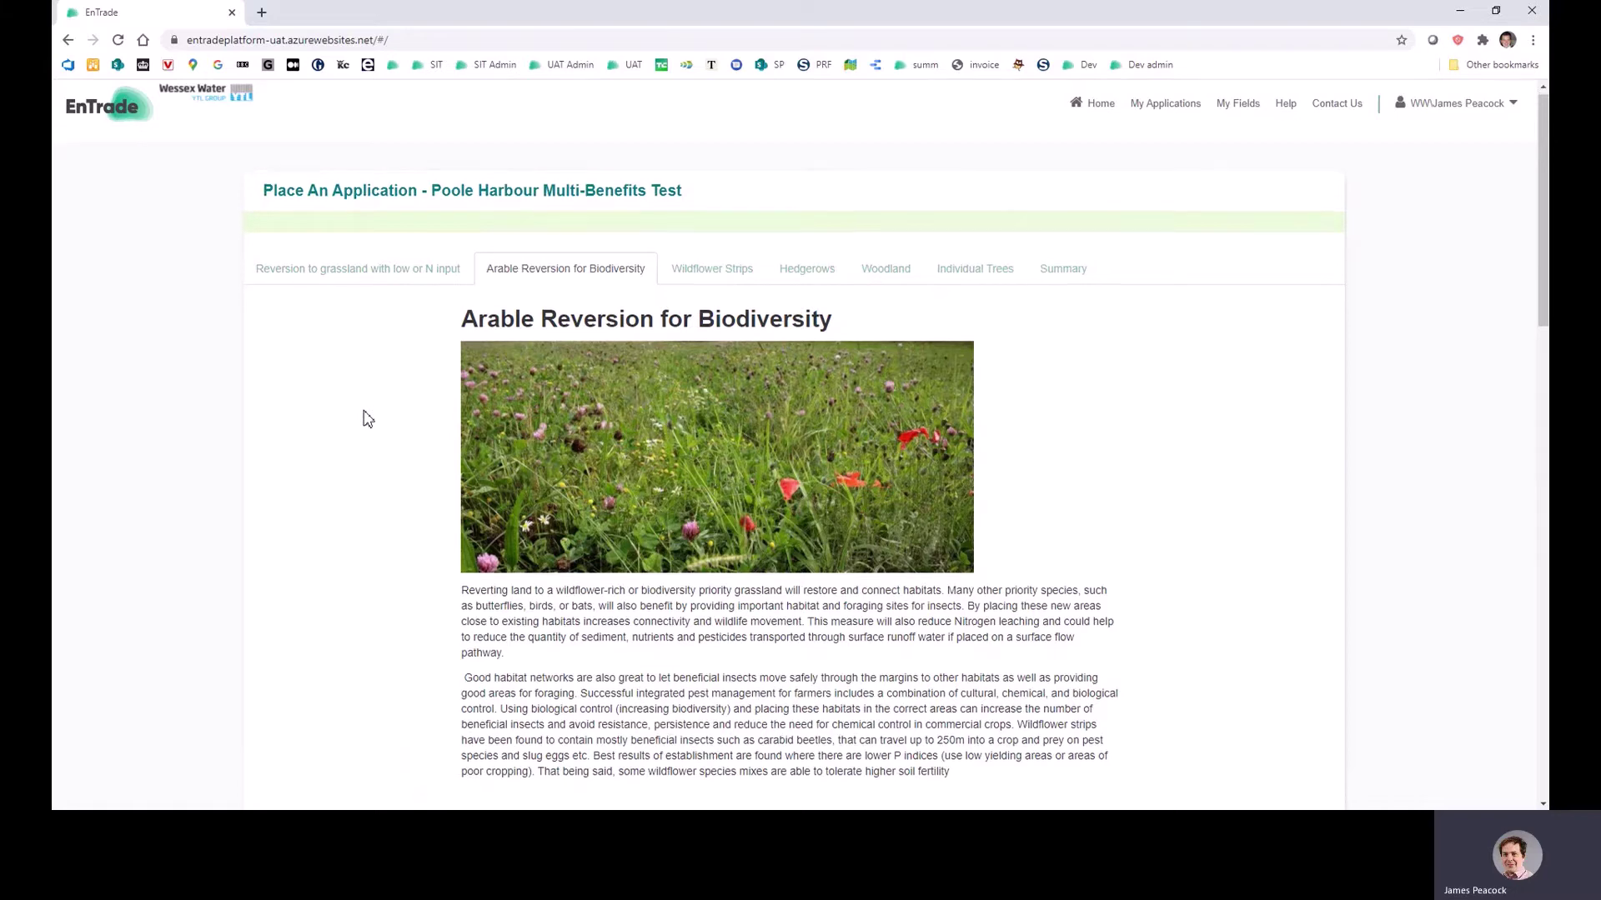
Step: Scroll down the Arable Reversion for Biodiversity section to its field-selection form and map
scroll(363, 418, "down", 4)
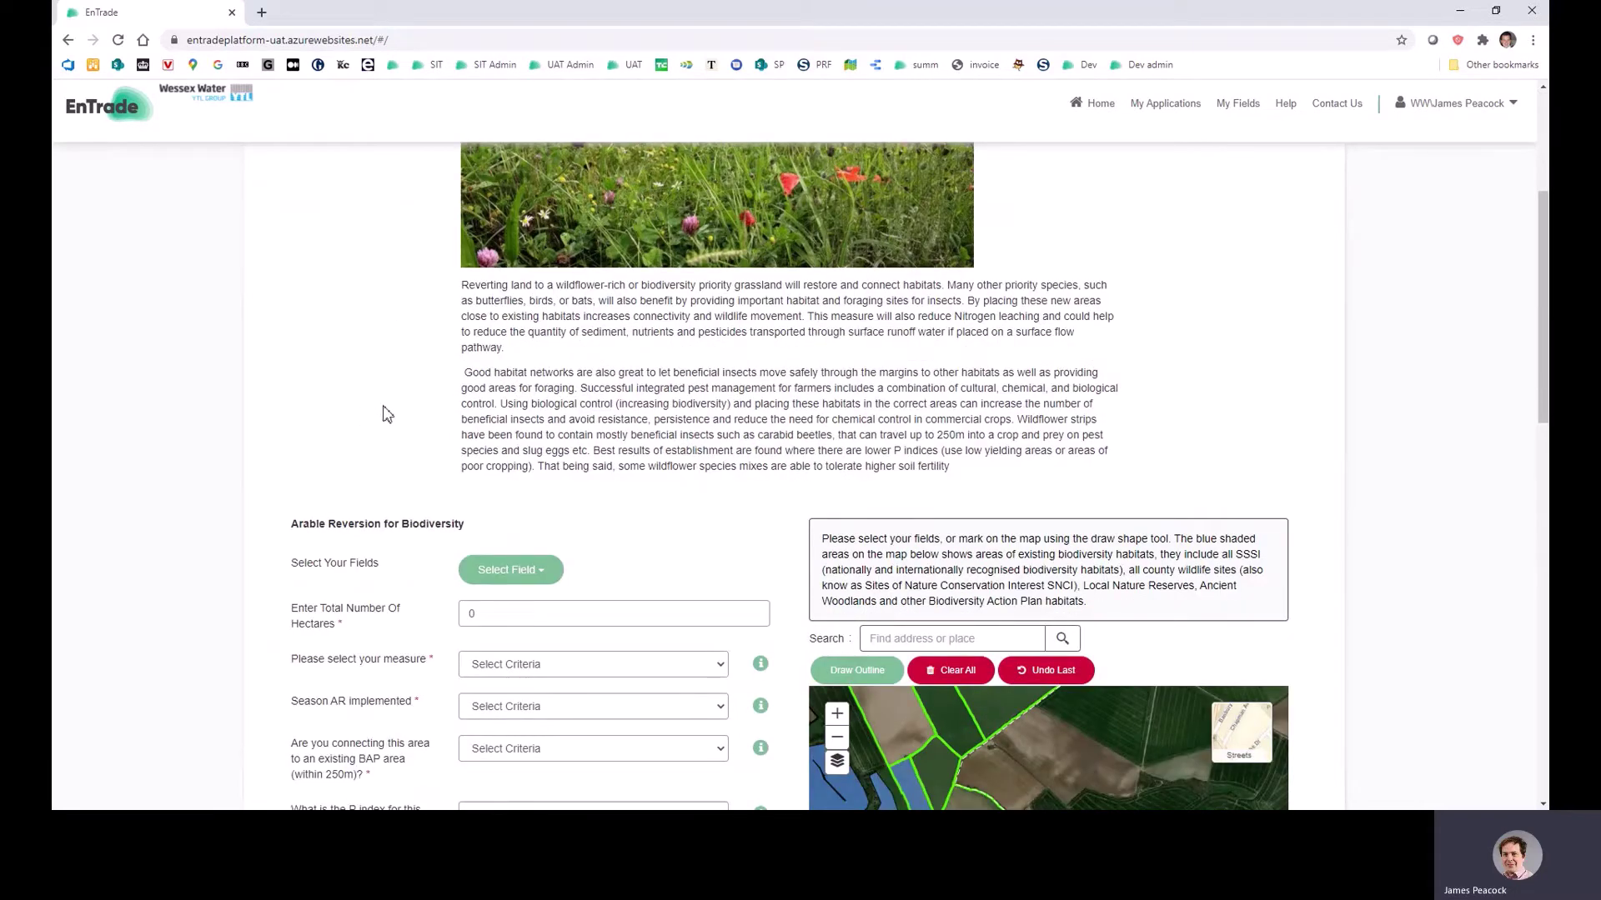
Step: Select Calf House in the Select Field list, then reopen the list to confirm the choice
scroll(386, 415, "down", 3)
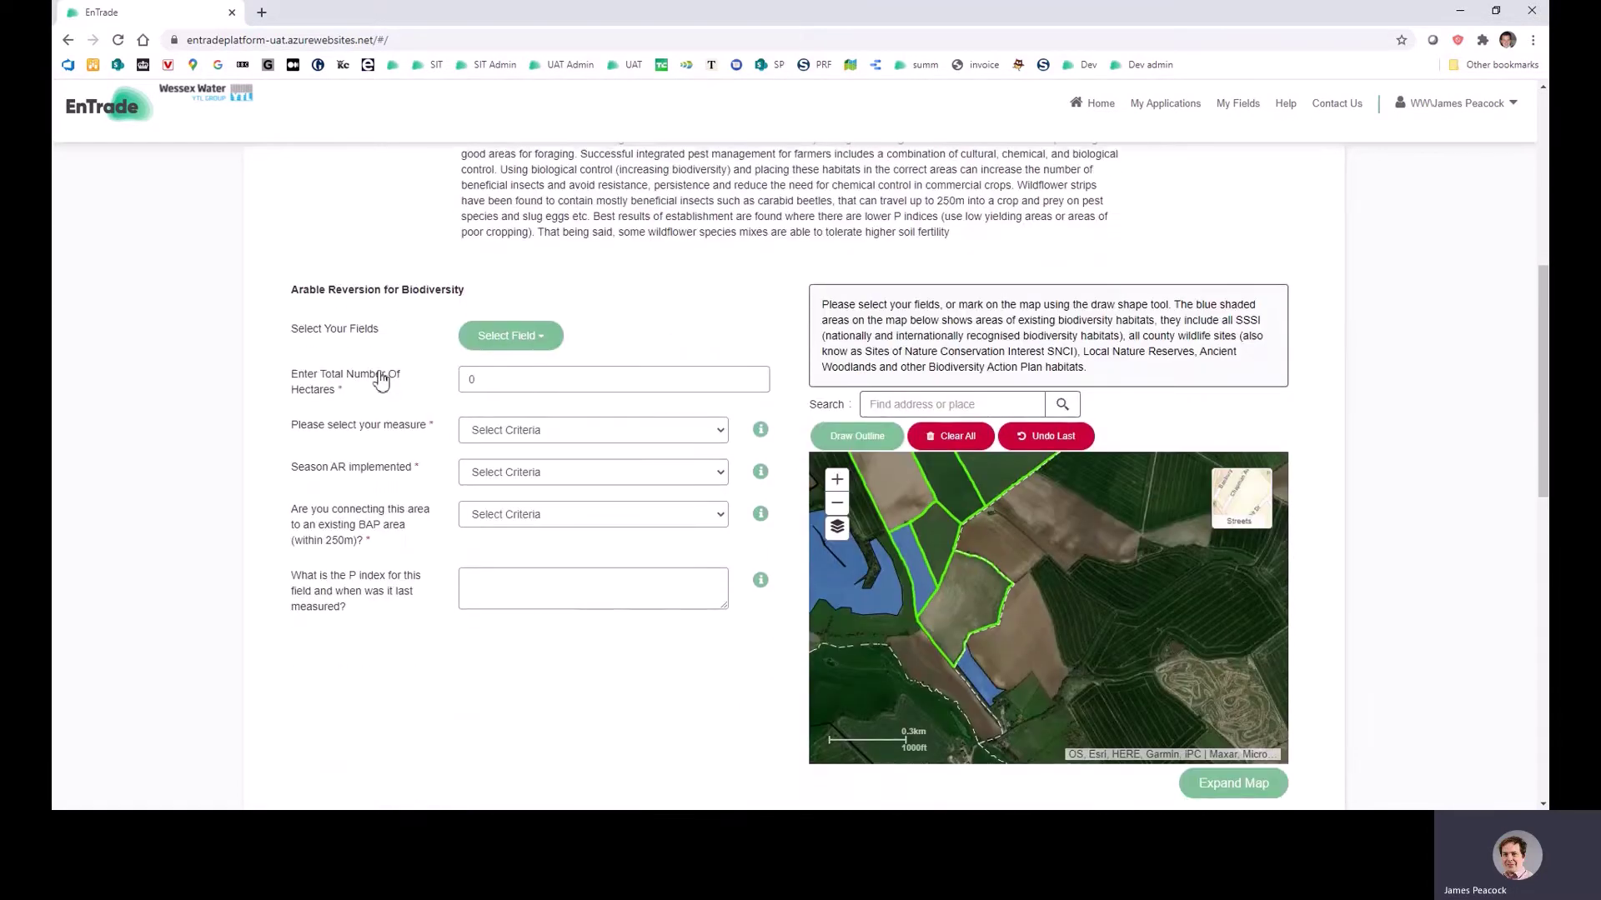
left_click(495, 341)
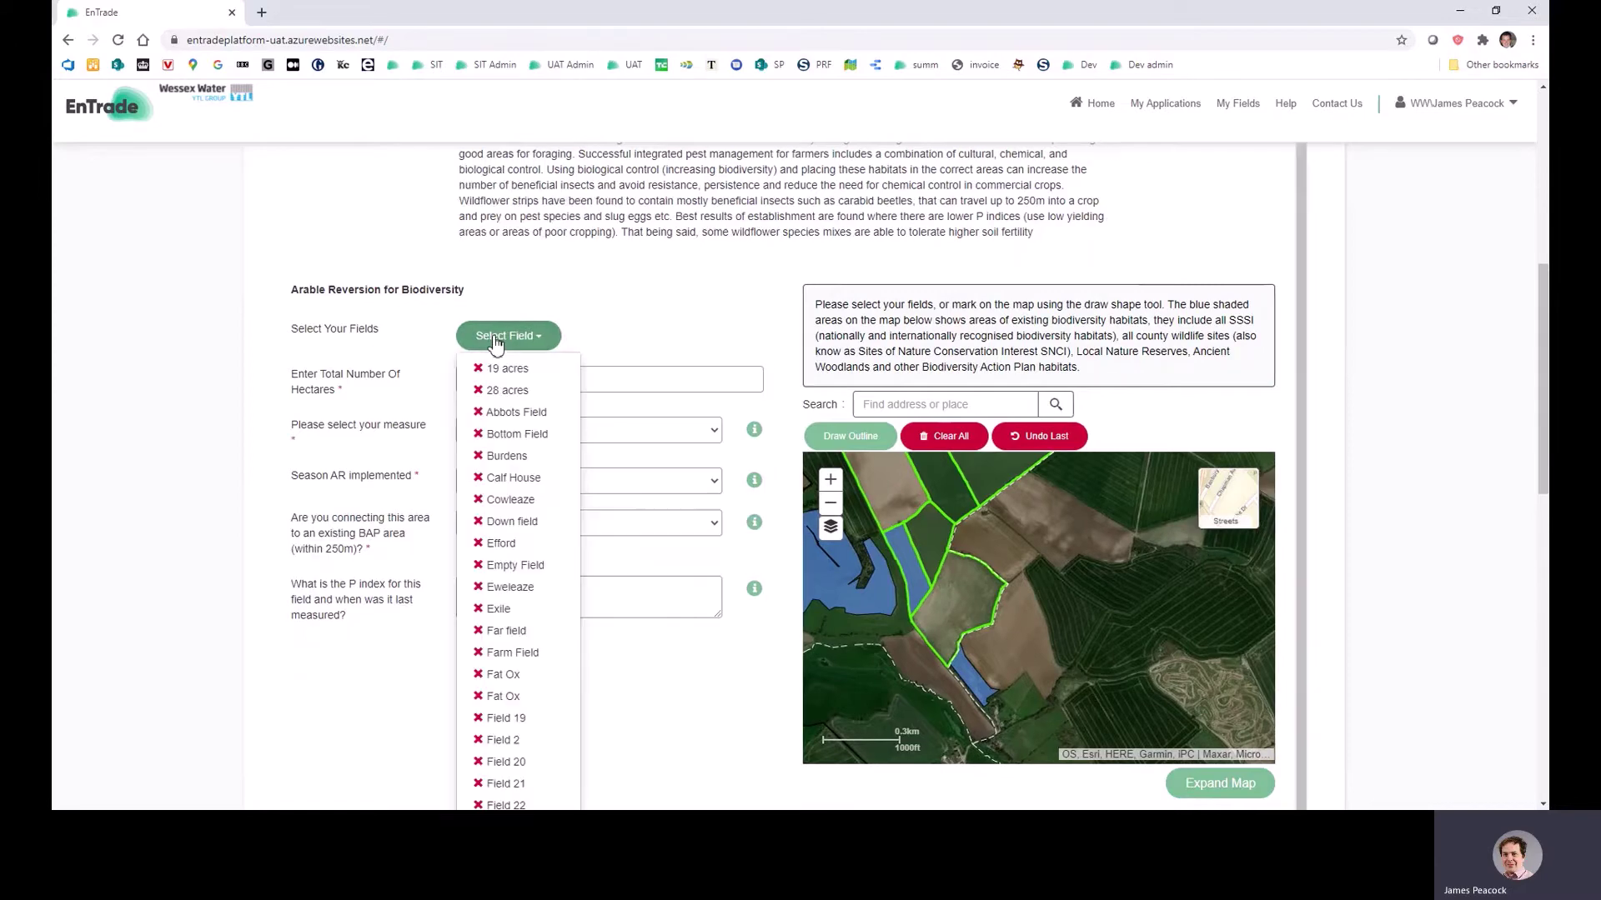
left_click(512, 476)
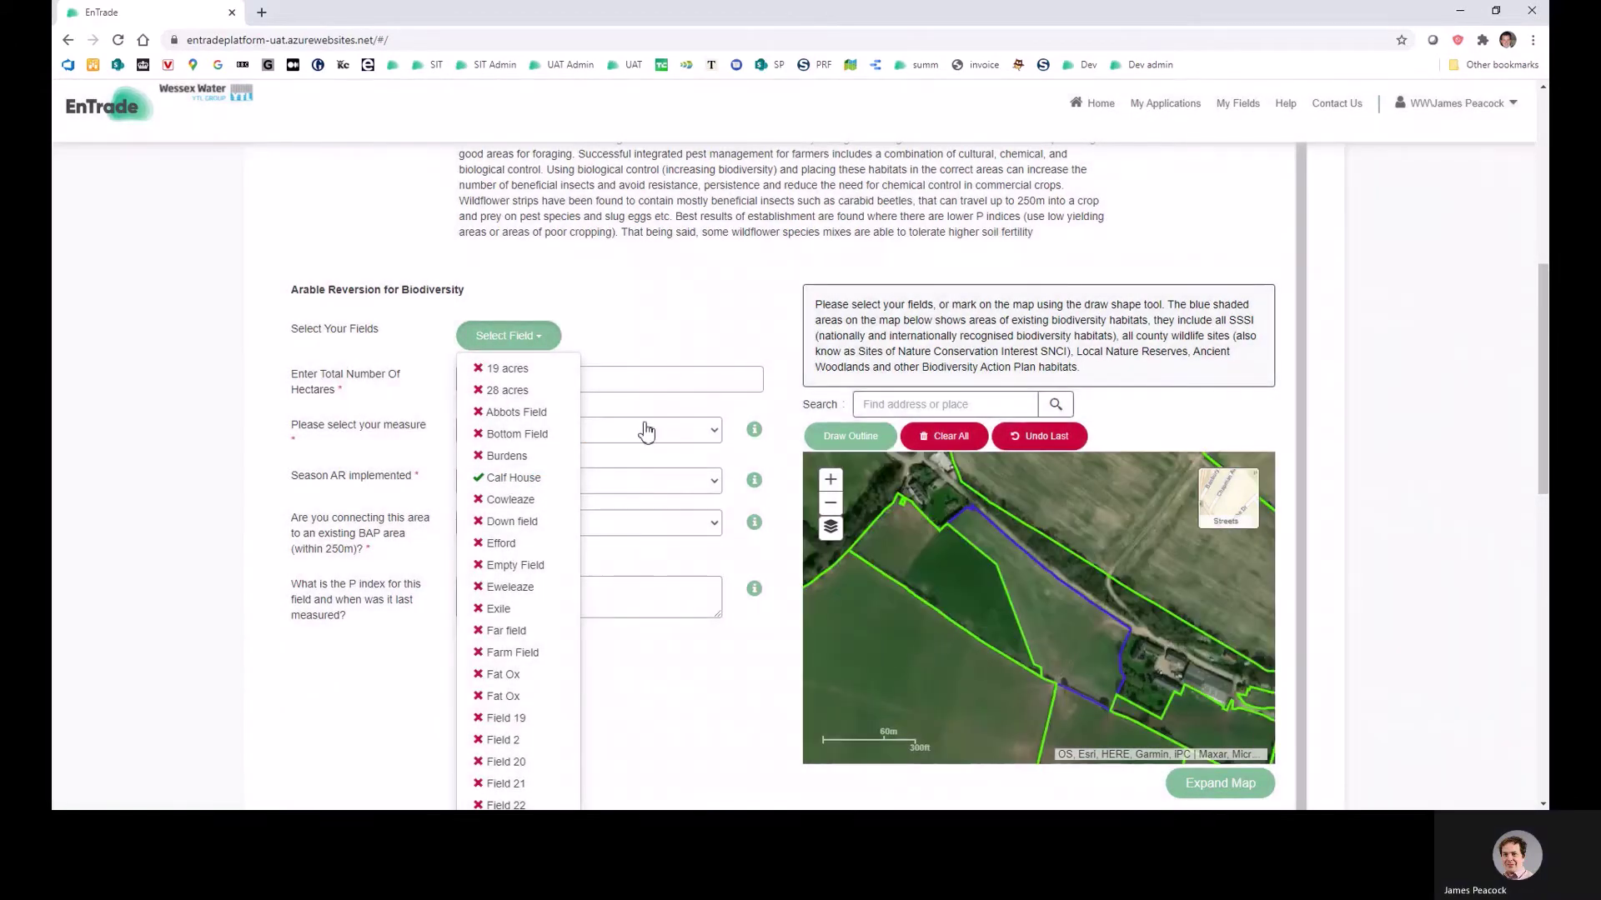
key("Return")
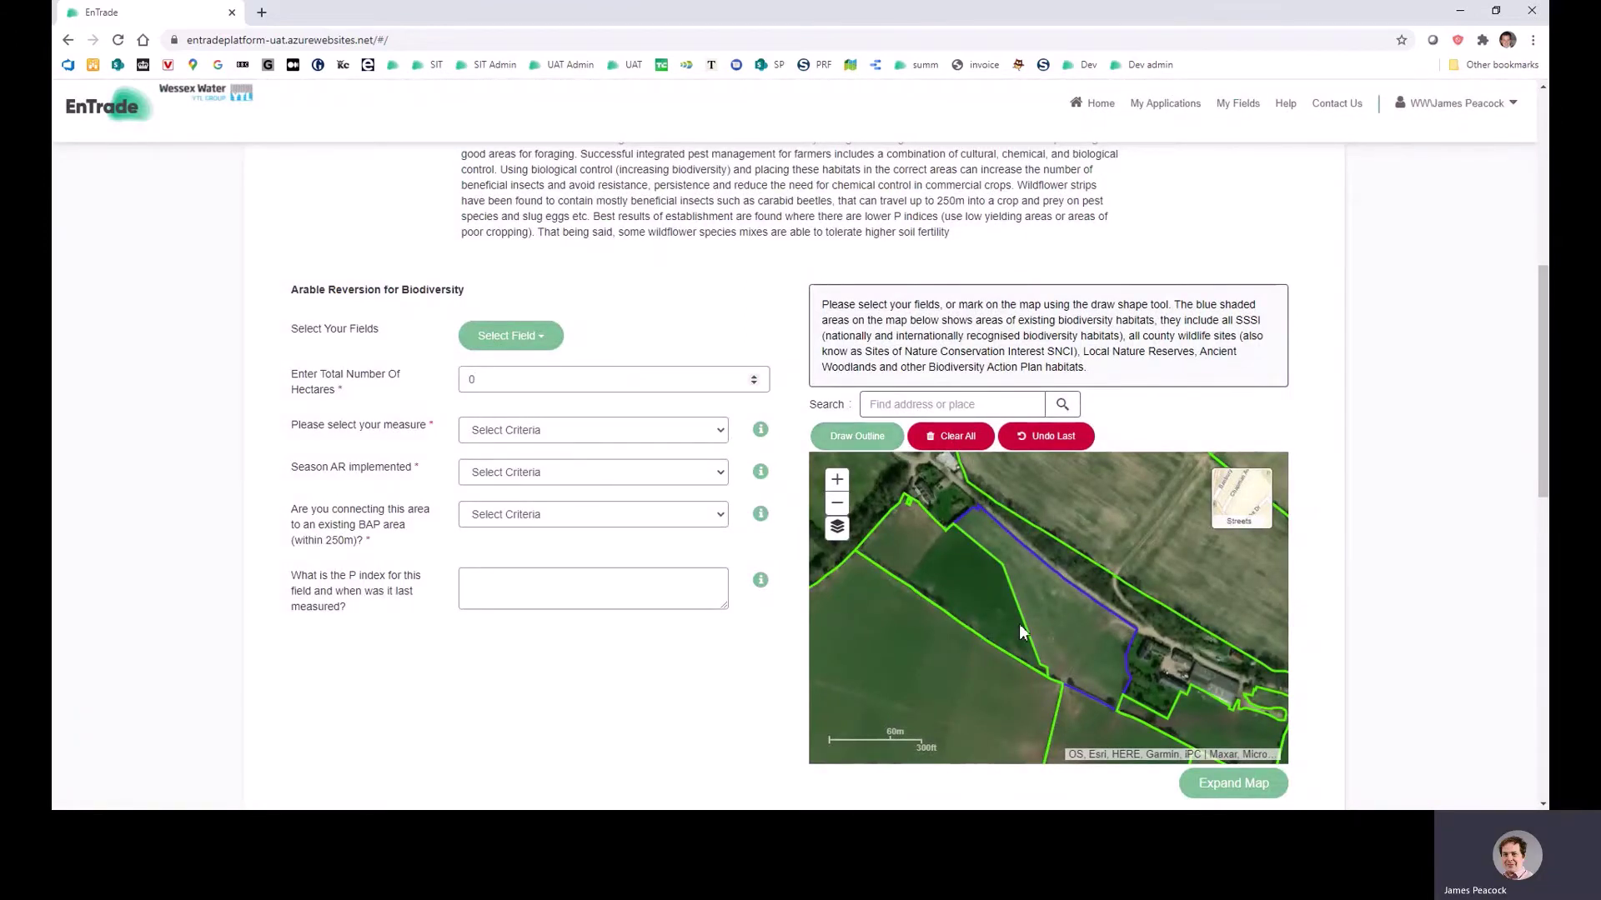
left_click(510, 335)
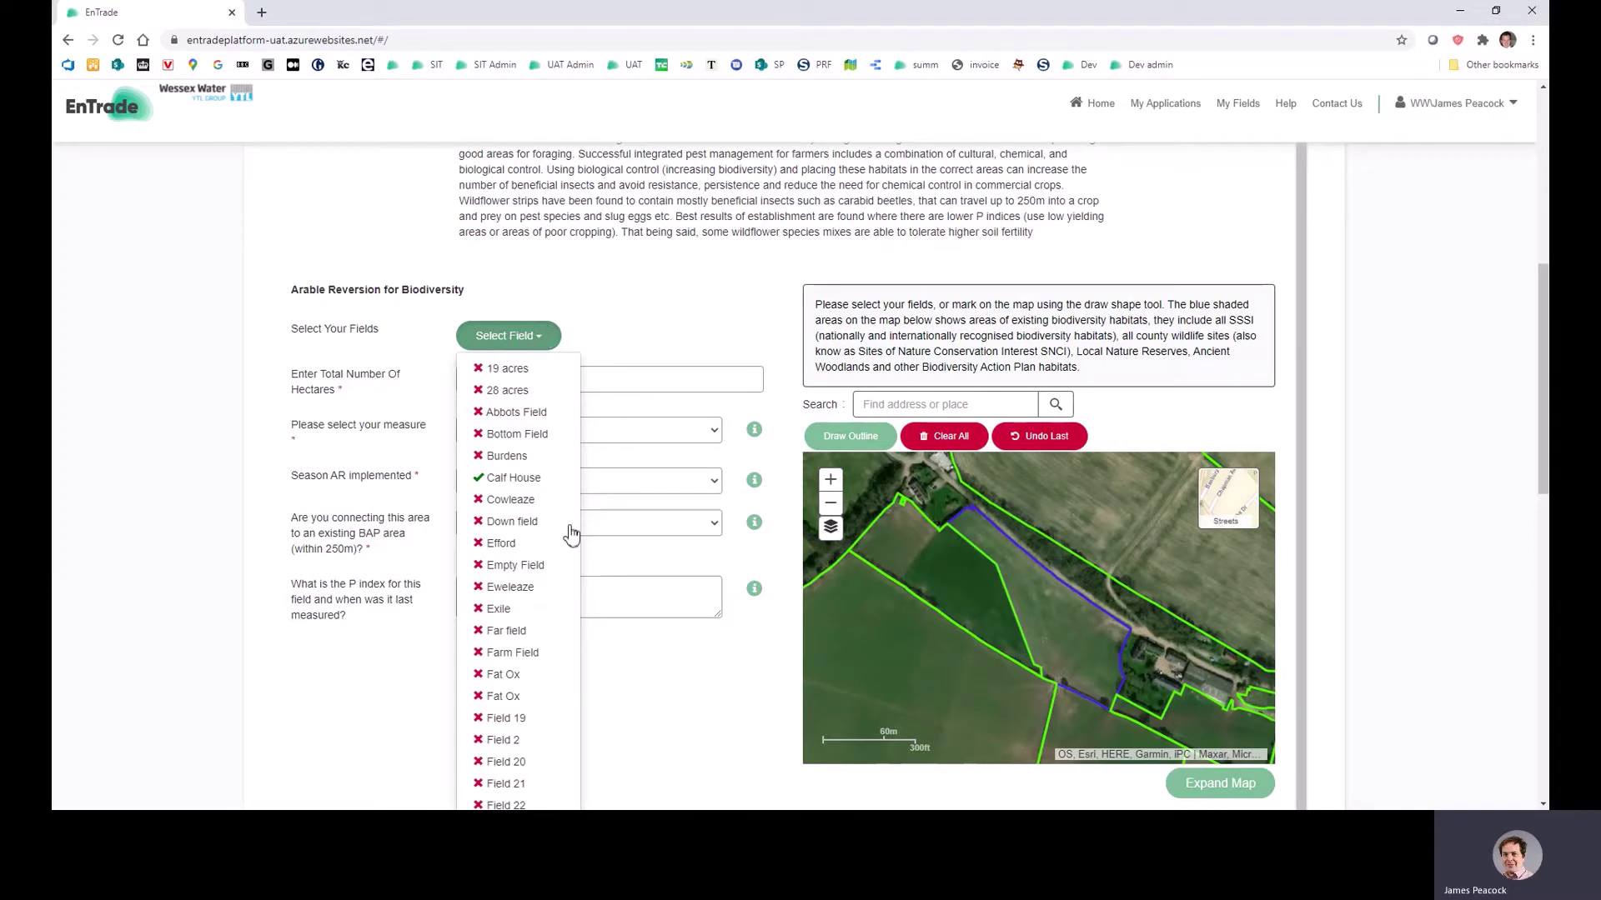
left_click(524, 335)
left_click(864, 442)
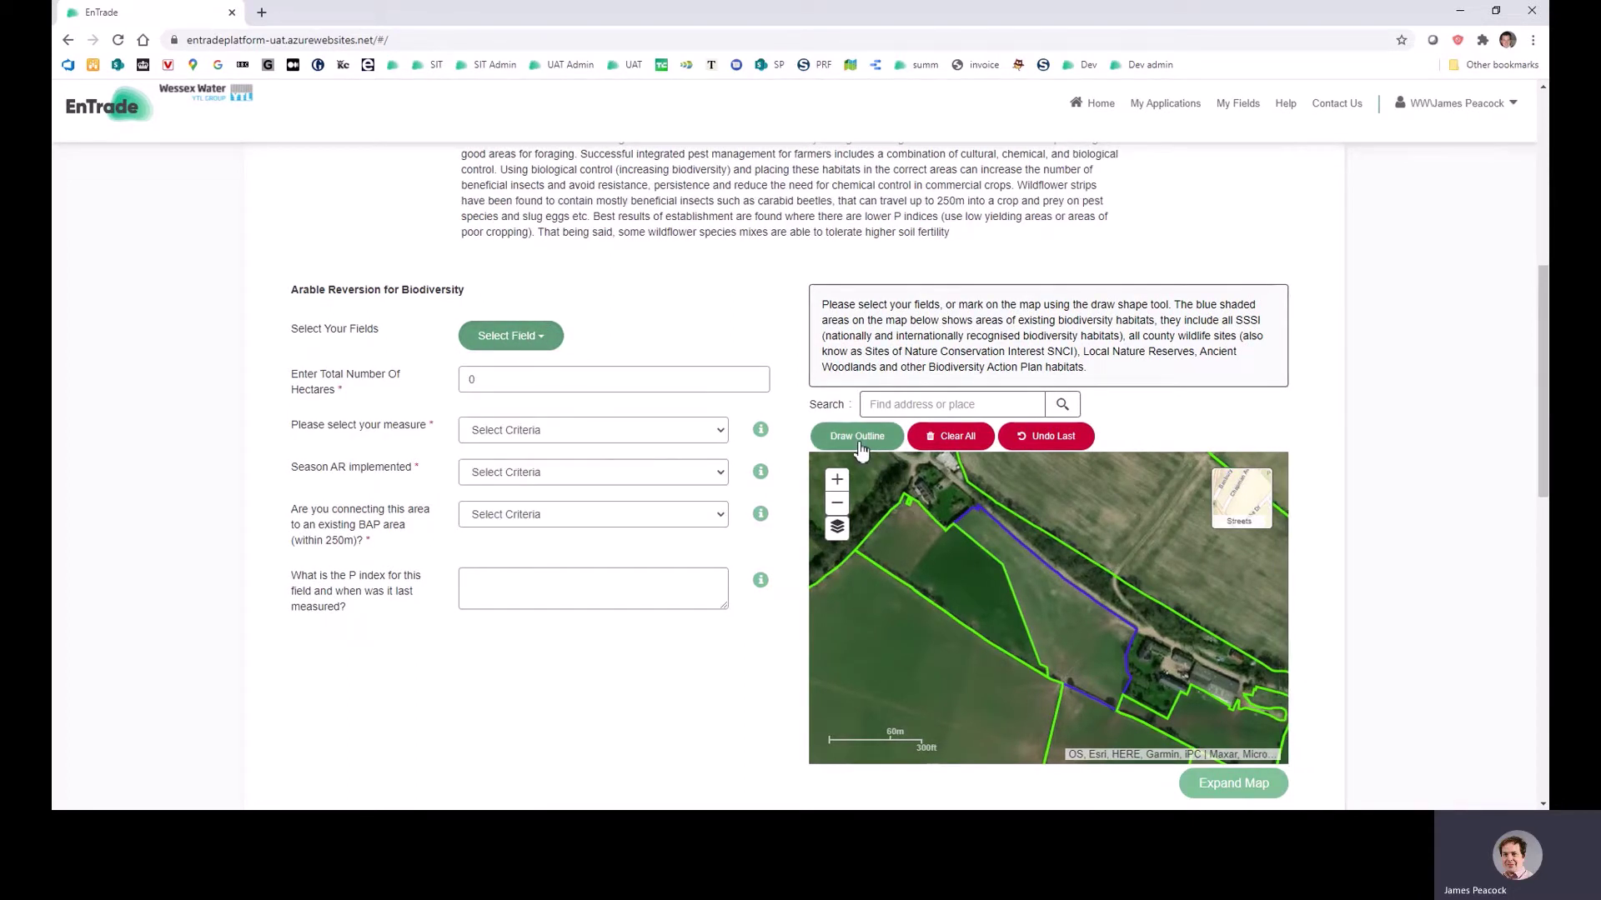
left_click(1125, 626)
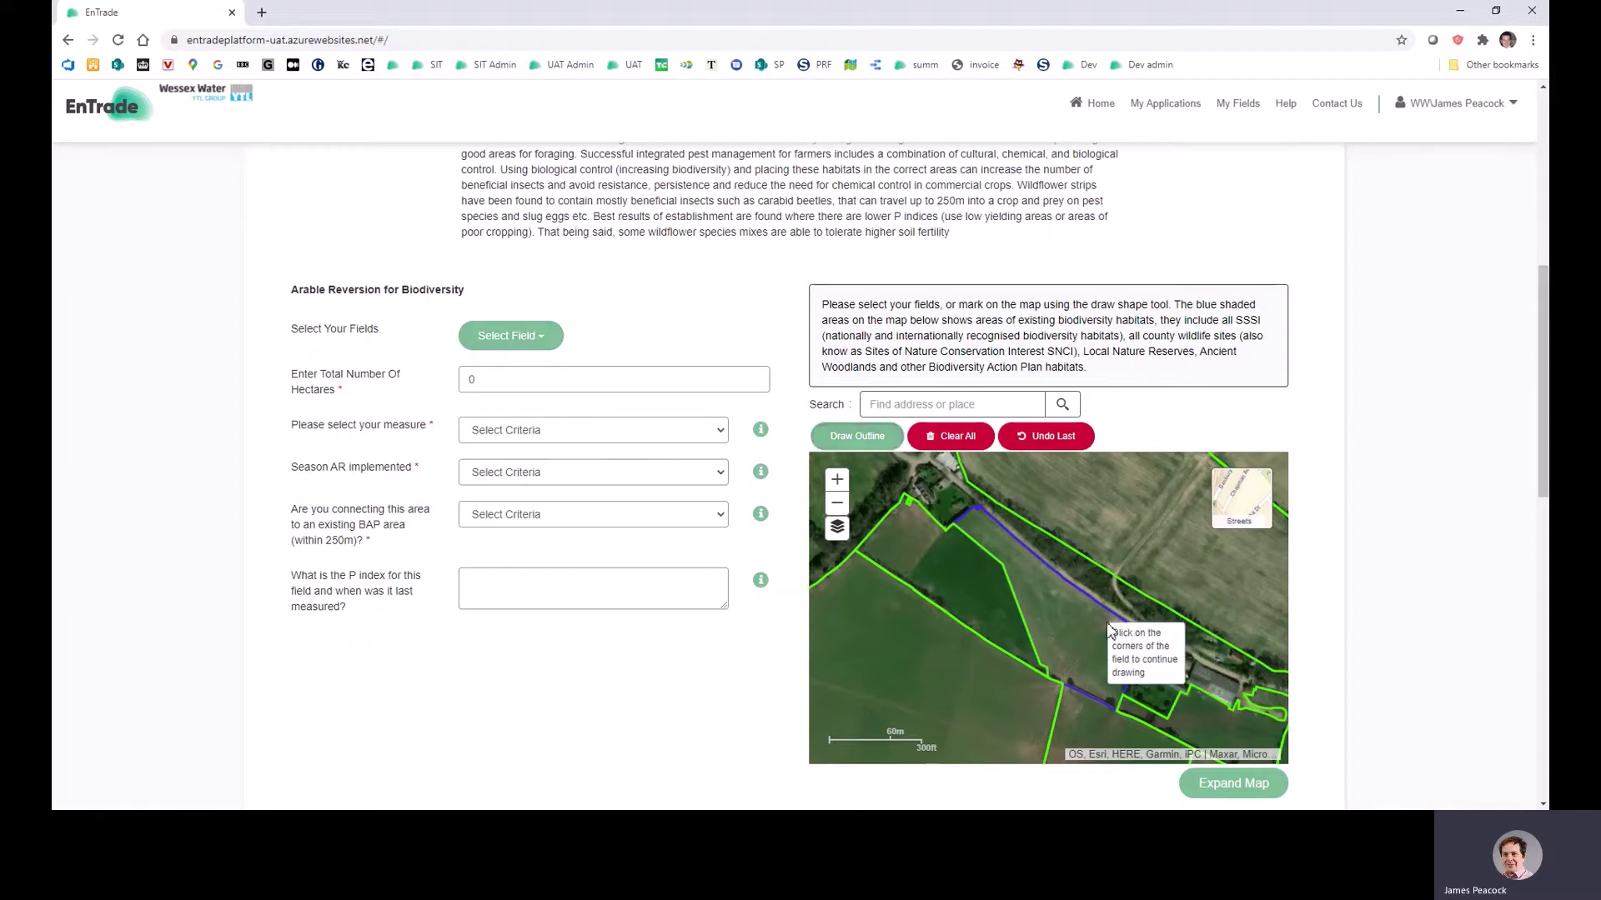
left_click(1065, 588)
left_click(1027, 618)
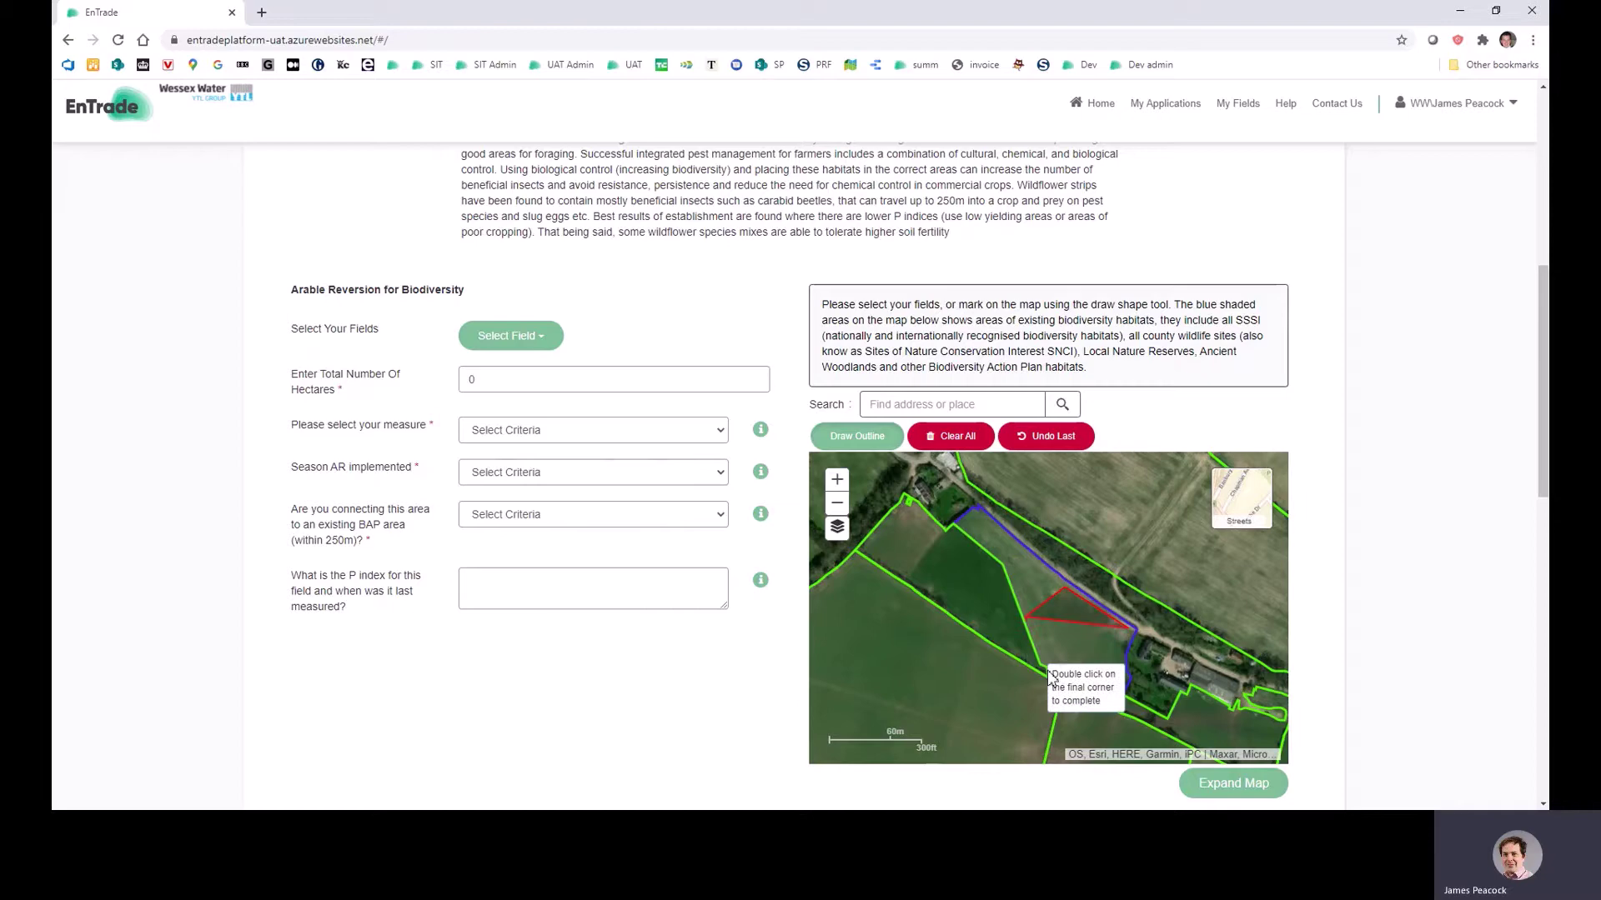
left_click(1050, 666)
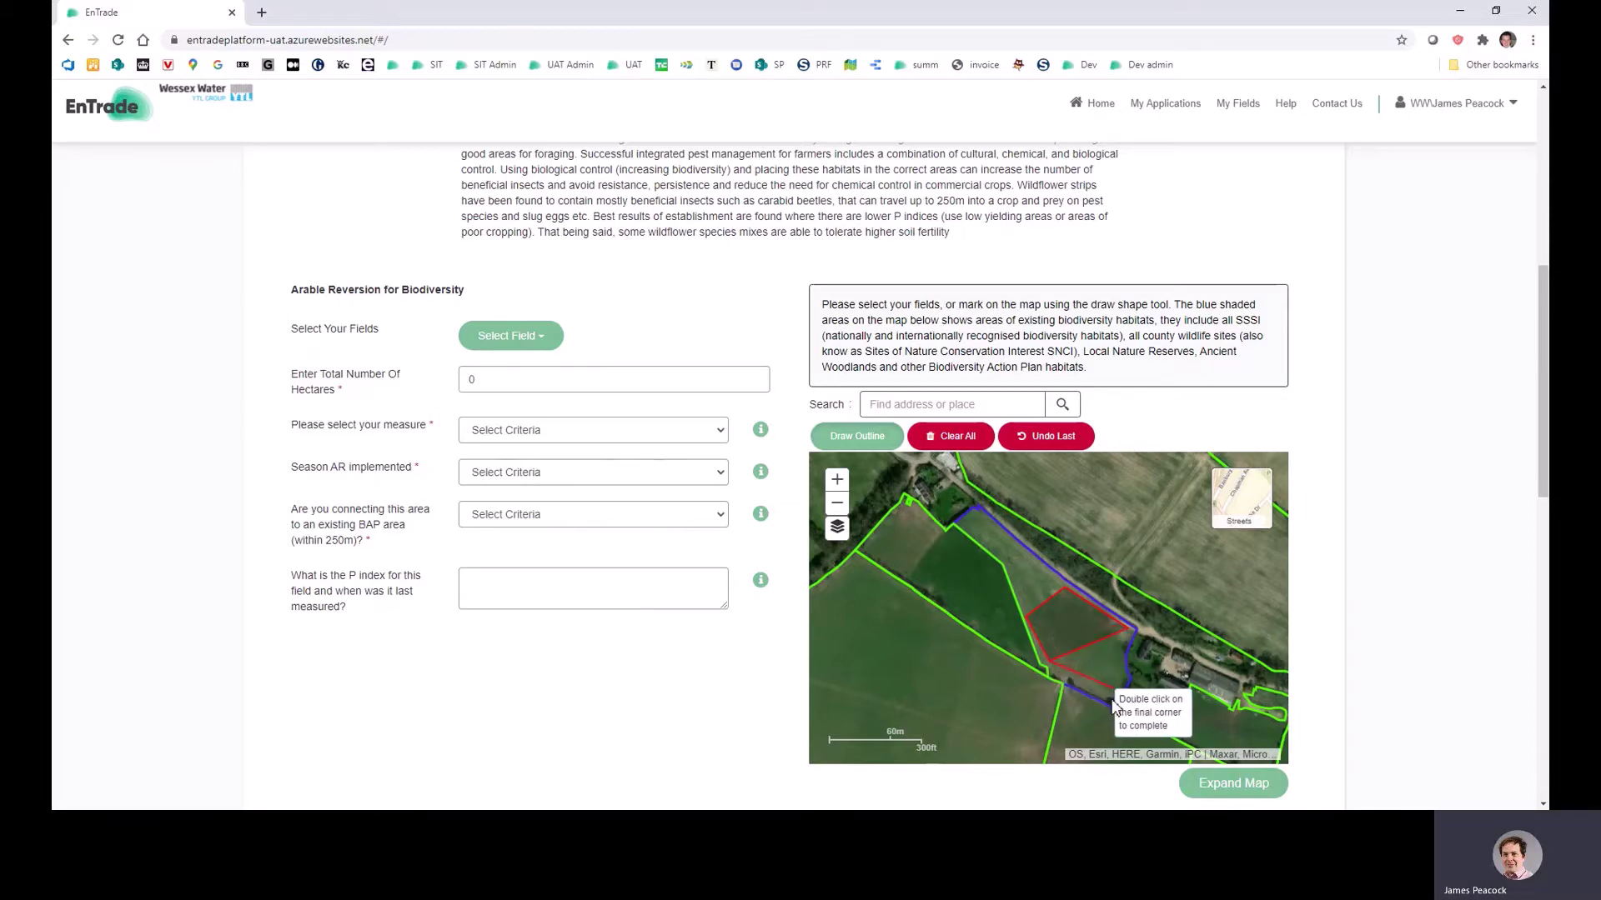
double_click(1114, 694)
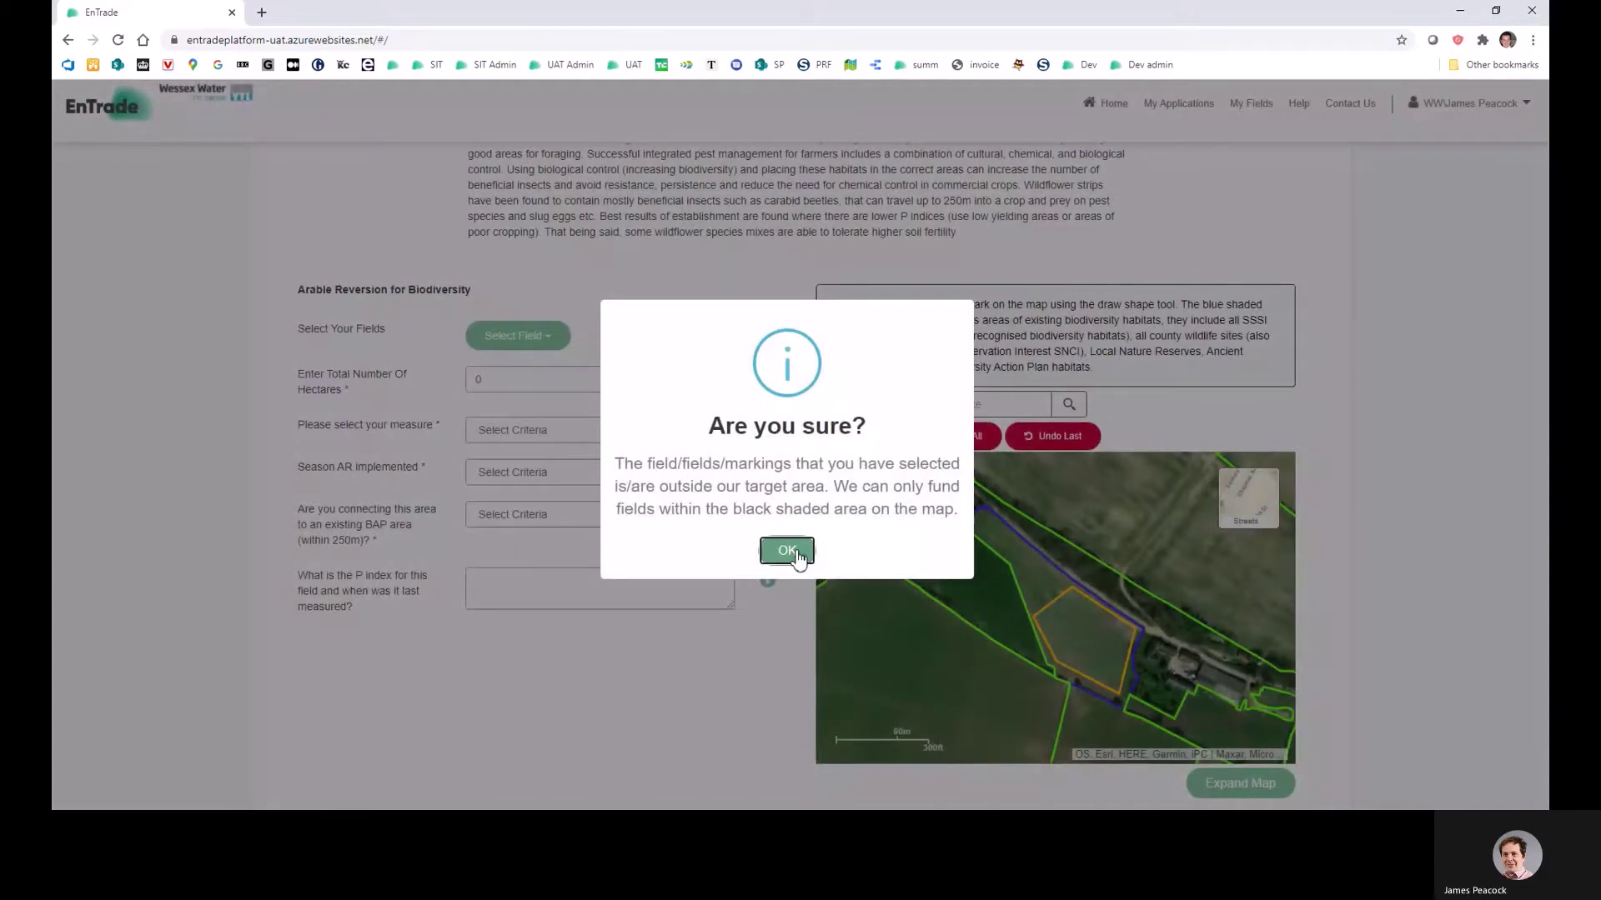
left_click(786, 552)
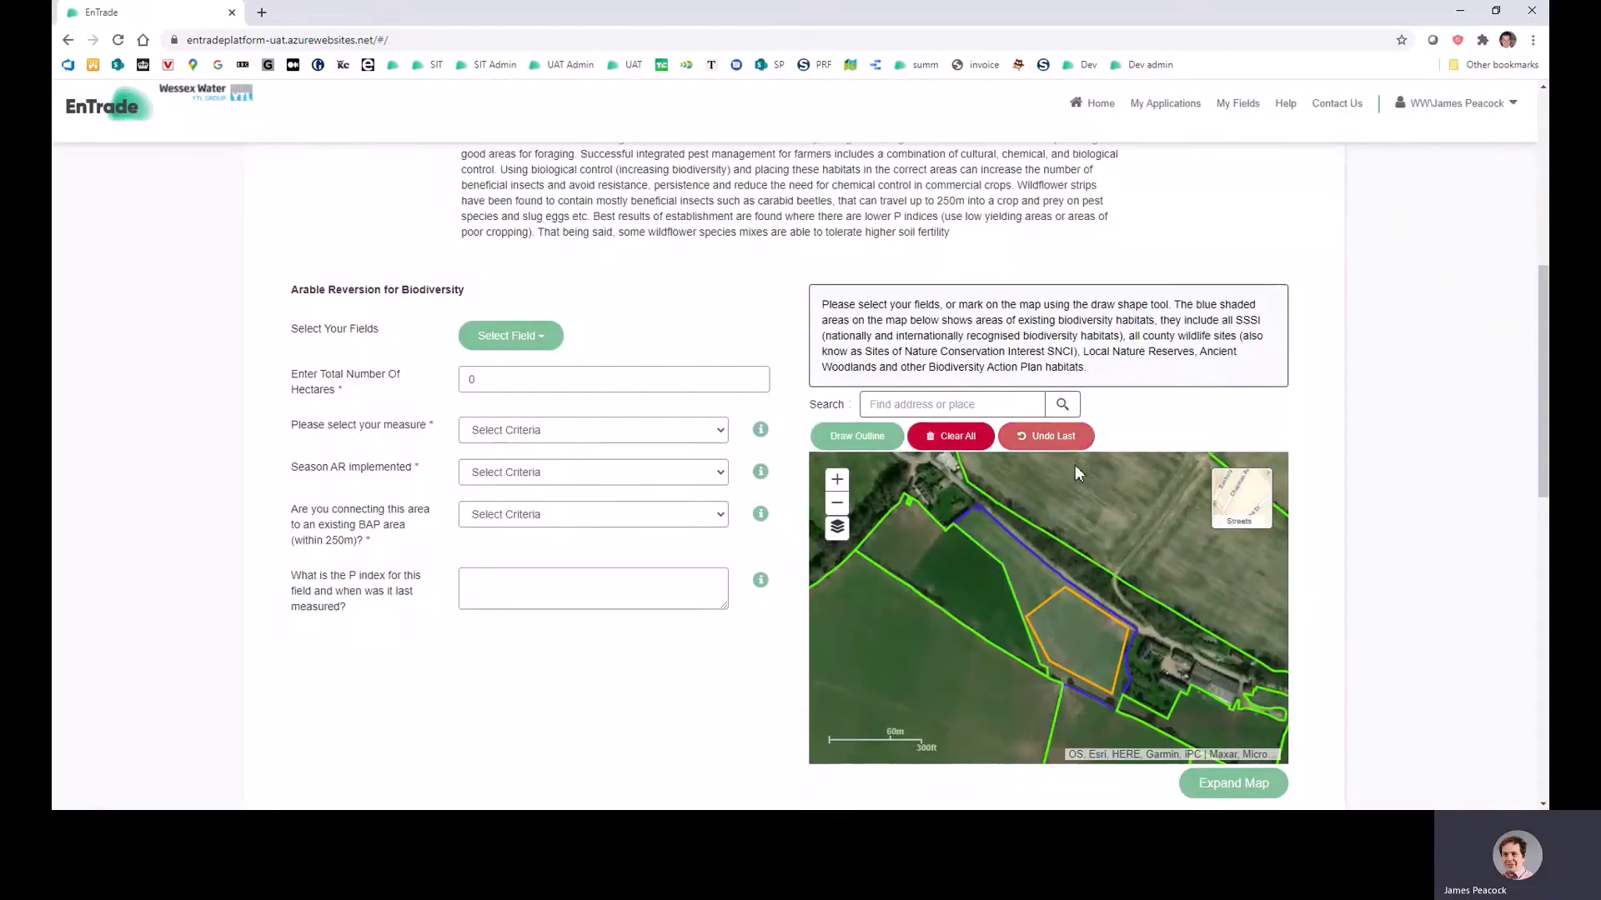
left_click(954, 443)
left_click(906, 502)
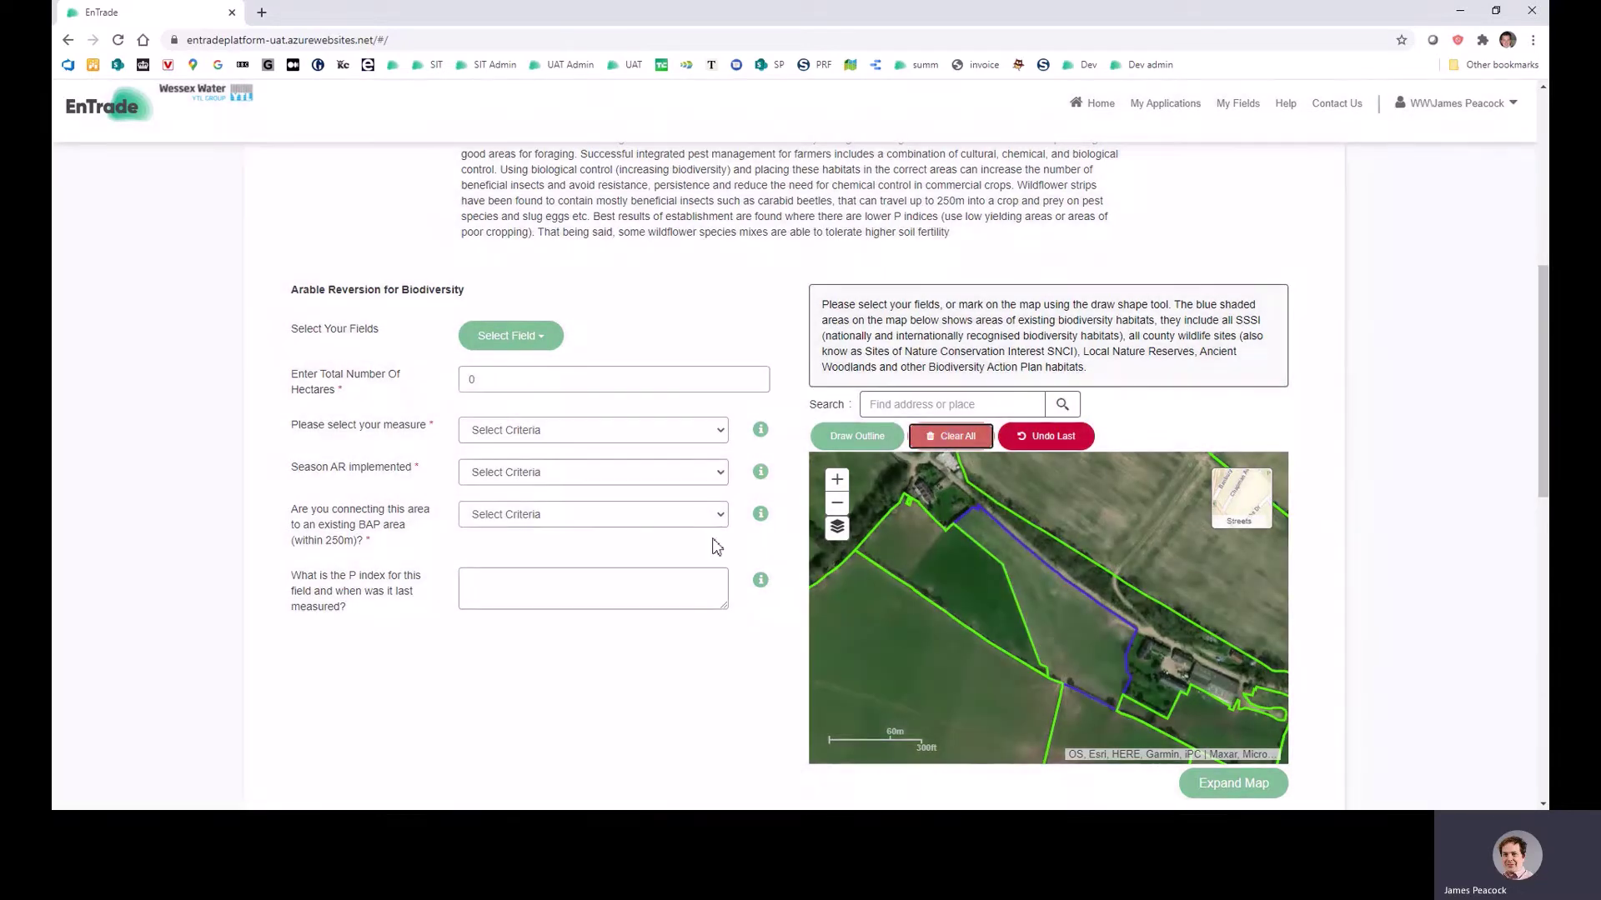
left_click(510, 335)
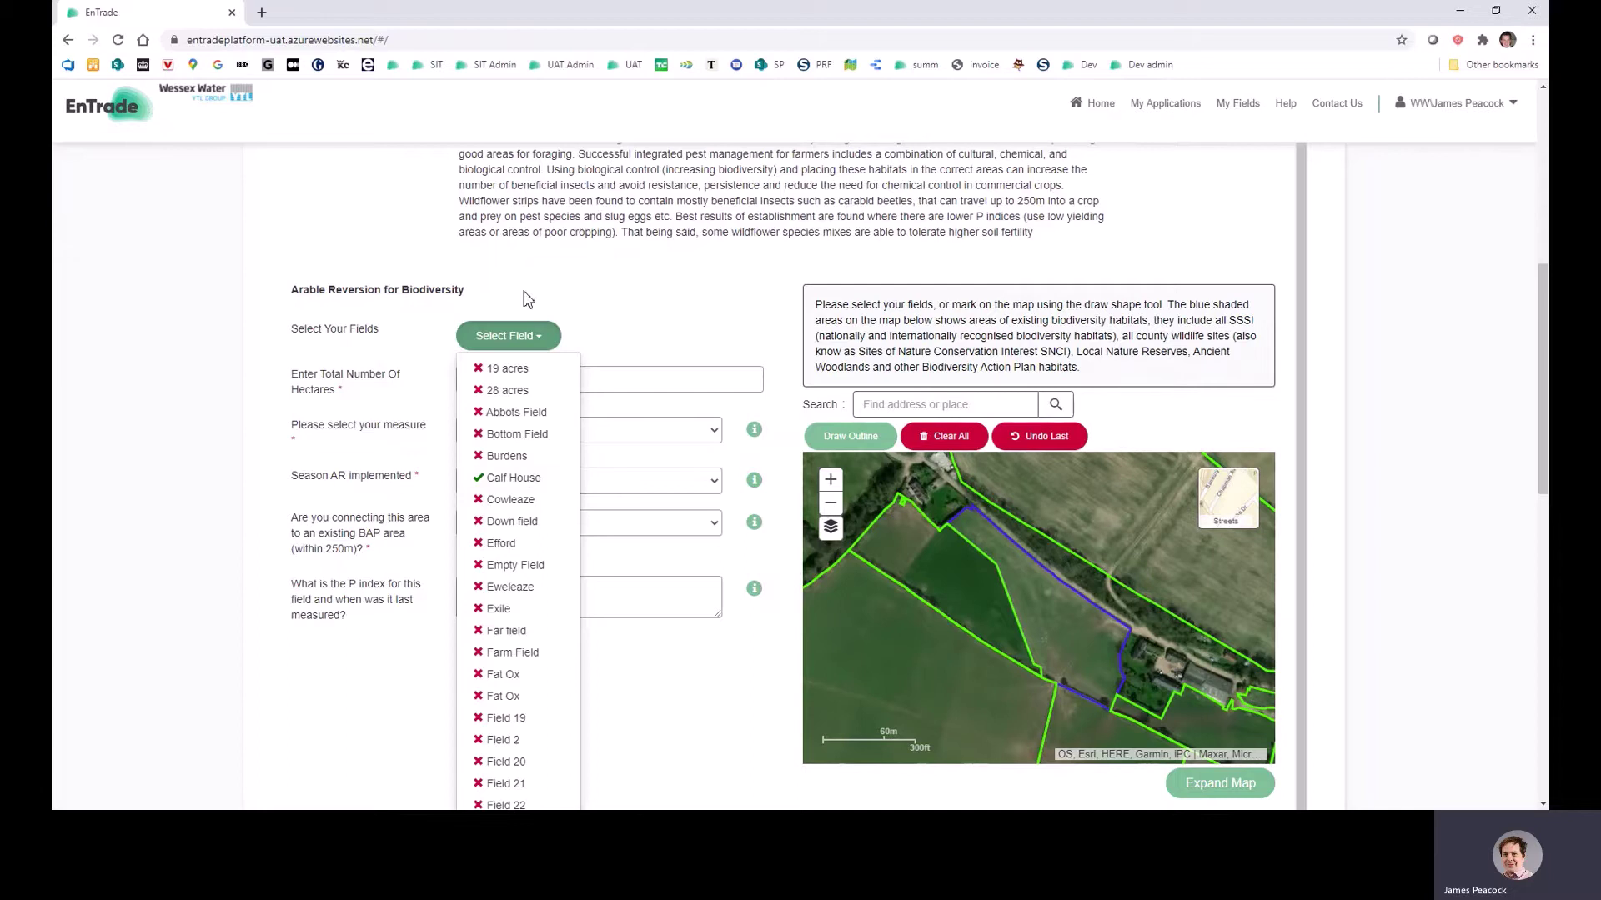
Step: Enter 2.5 hectares, choose Reversion to Biodiversity Grassland, and set the season to Late Autumn sown
left_click(498, 338)
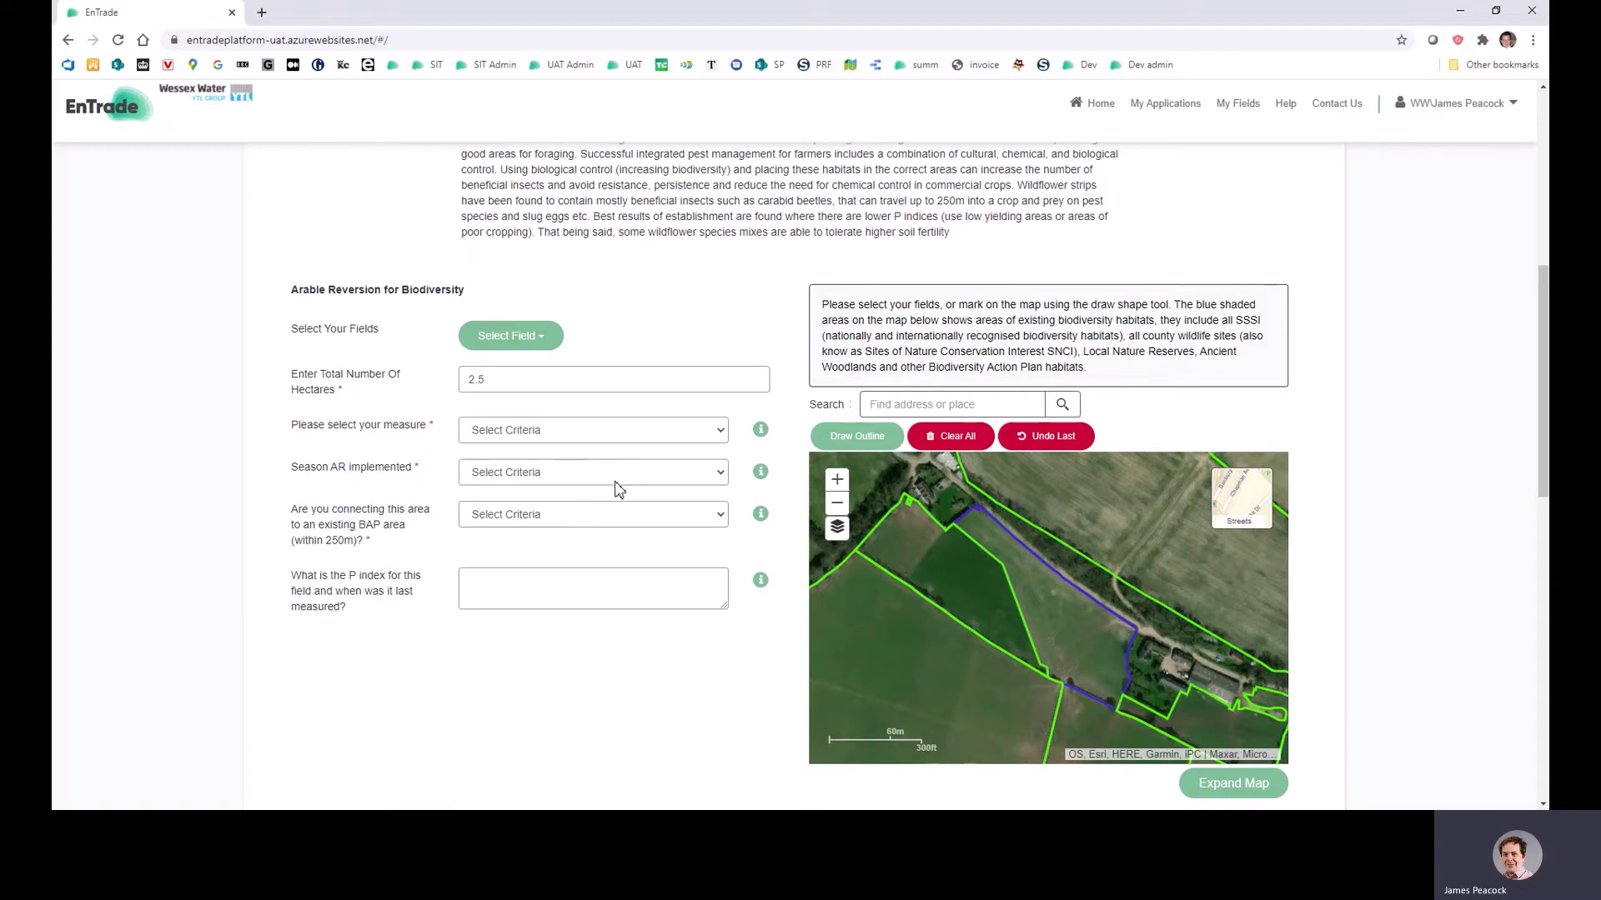
left_click(619, 489)
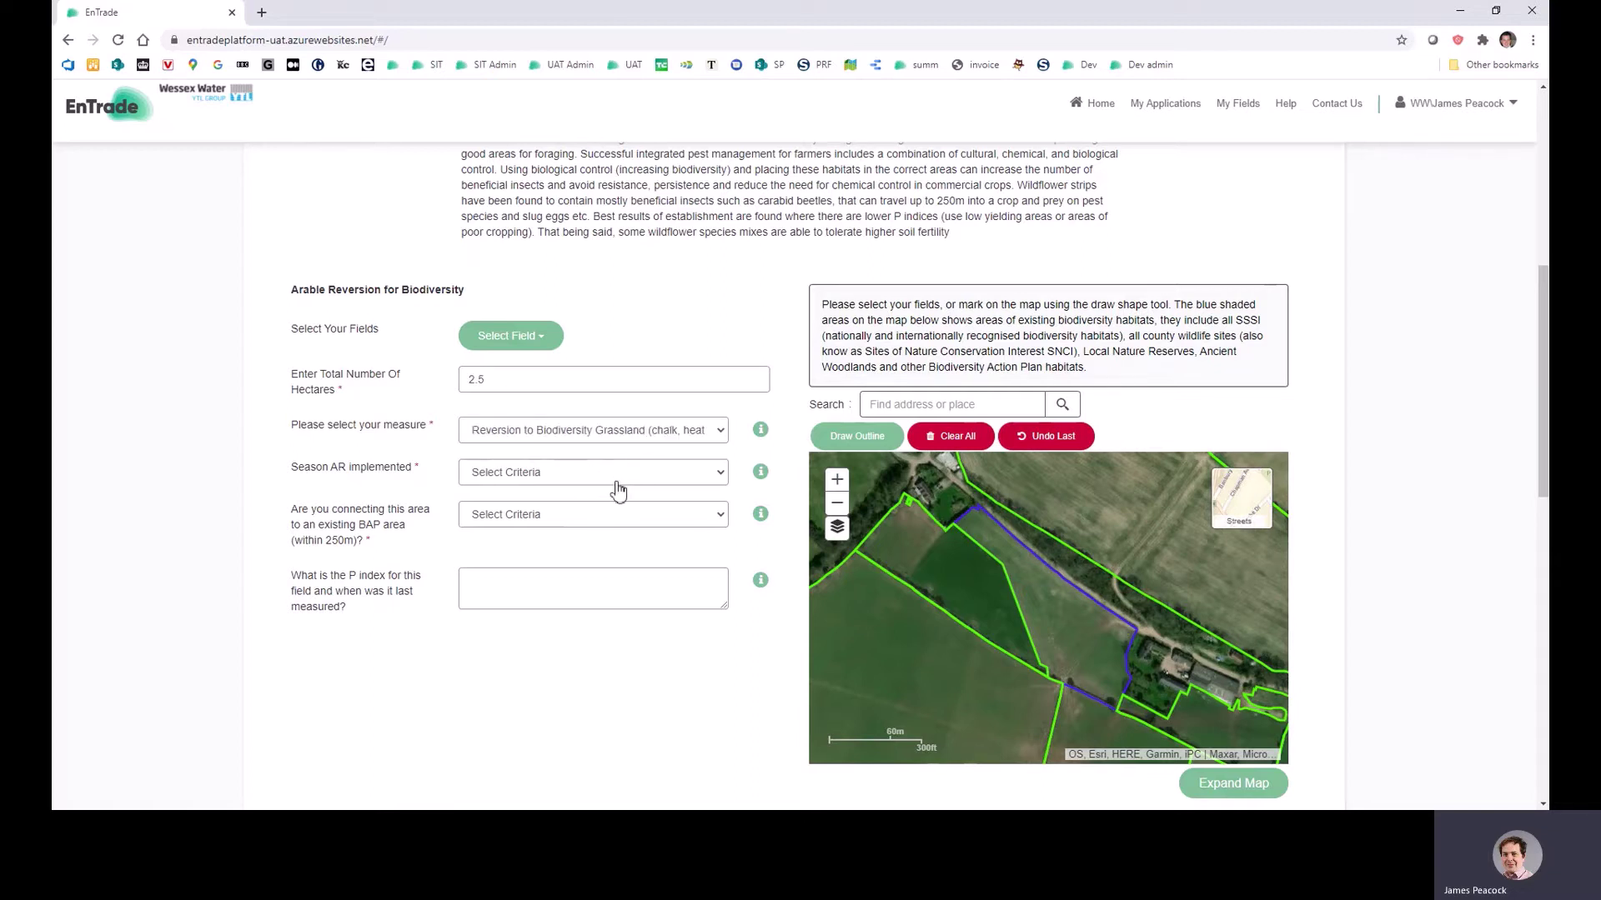
left_click(543, 476)
left_click(499, 520)
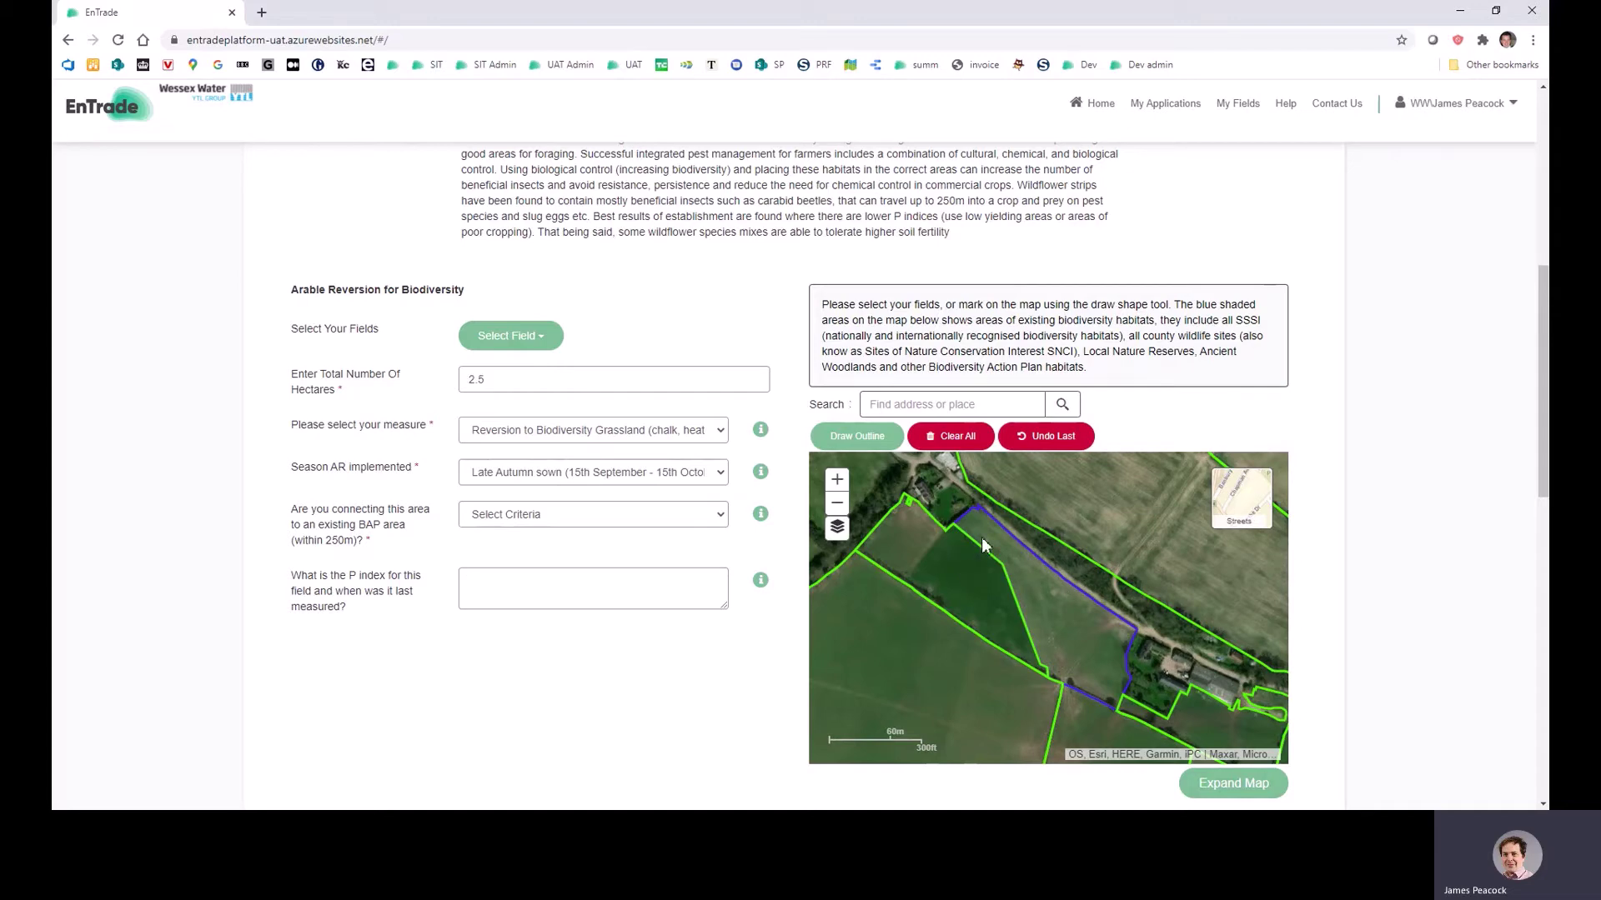
Step: Scroll to the BAP question and answer Yes to connecting to an existing BAP area
scroll(983, 543, "down", 3)
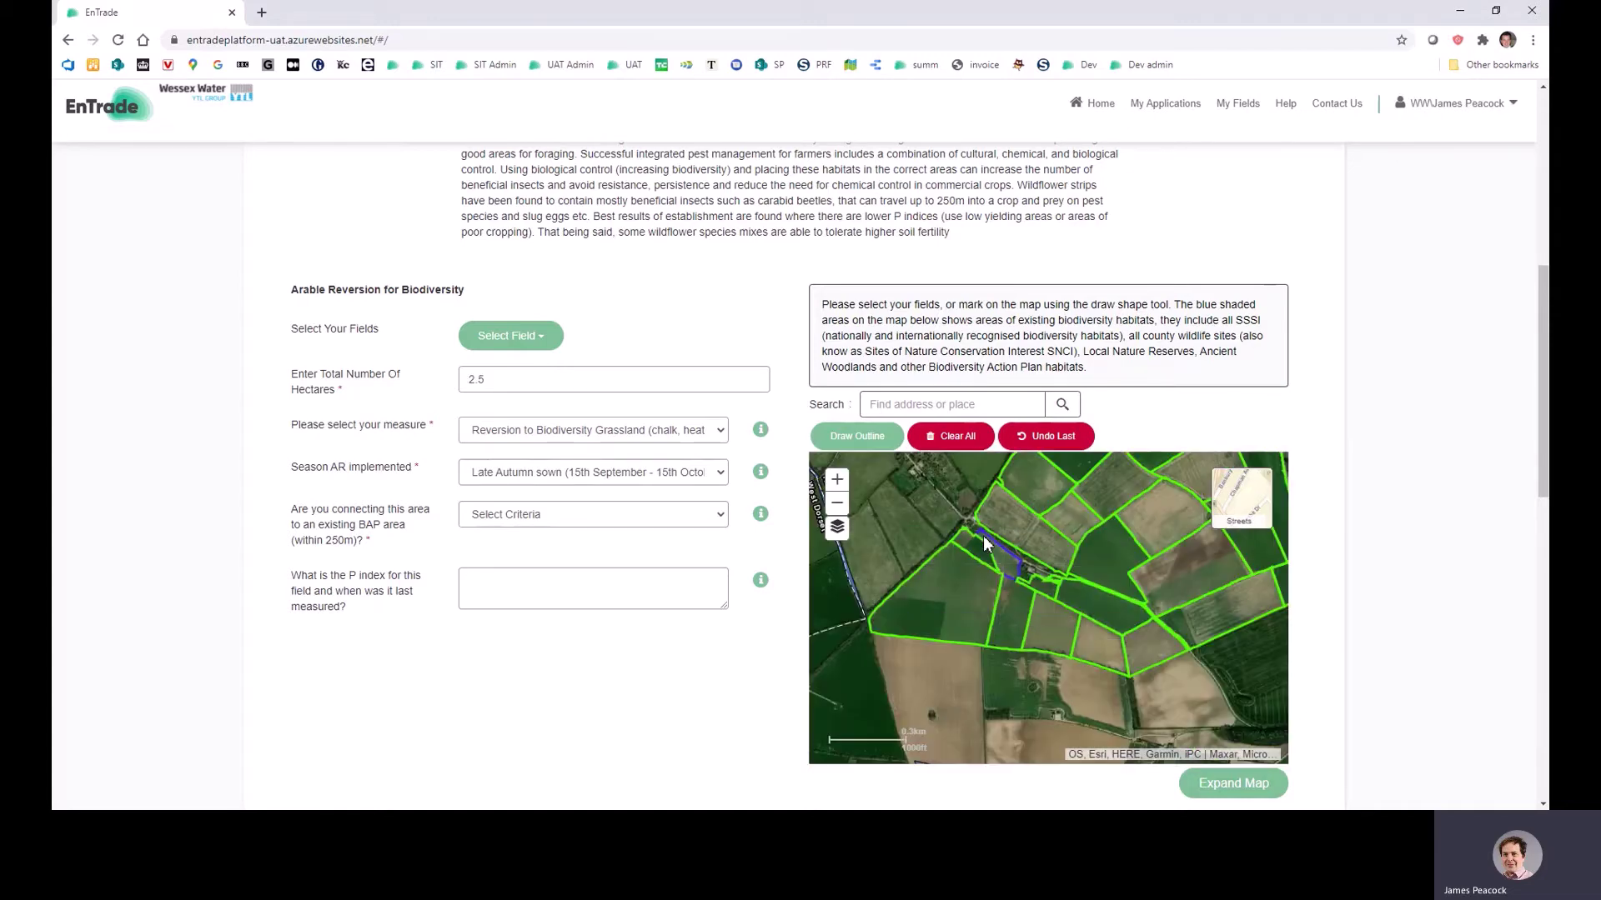
scroll(984, 538, "down", 1)
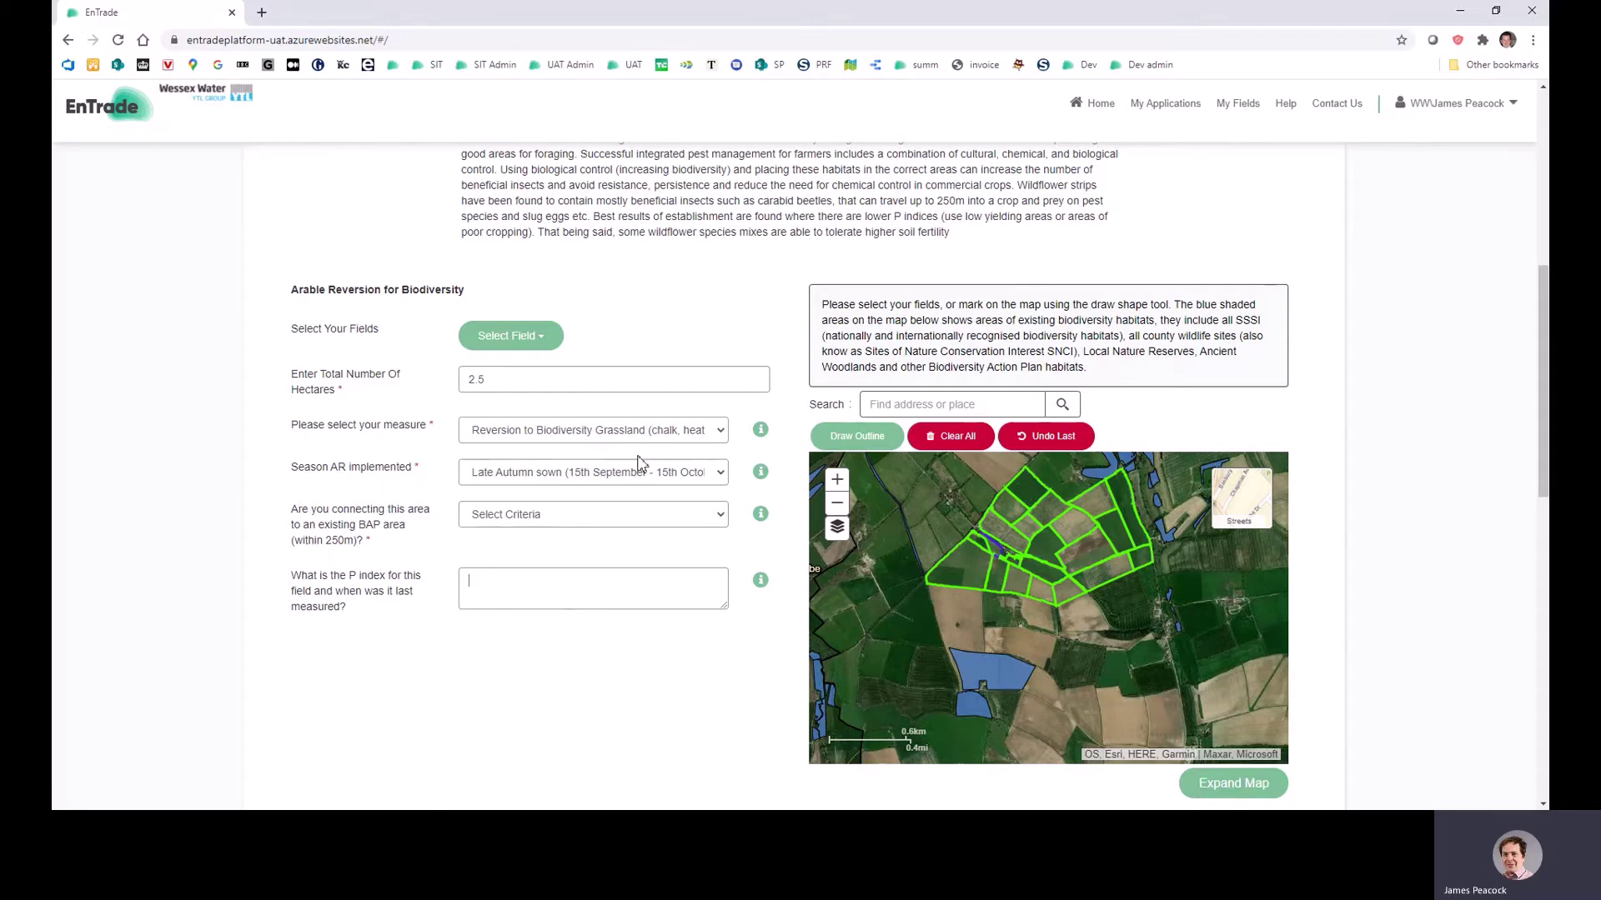
left_click(618, 577)
left_click(530, 553)
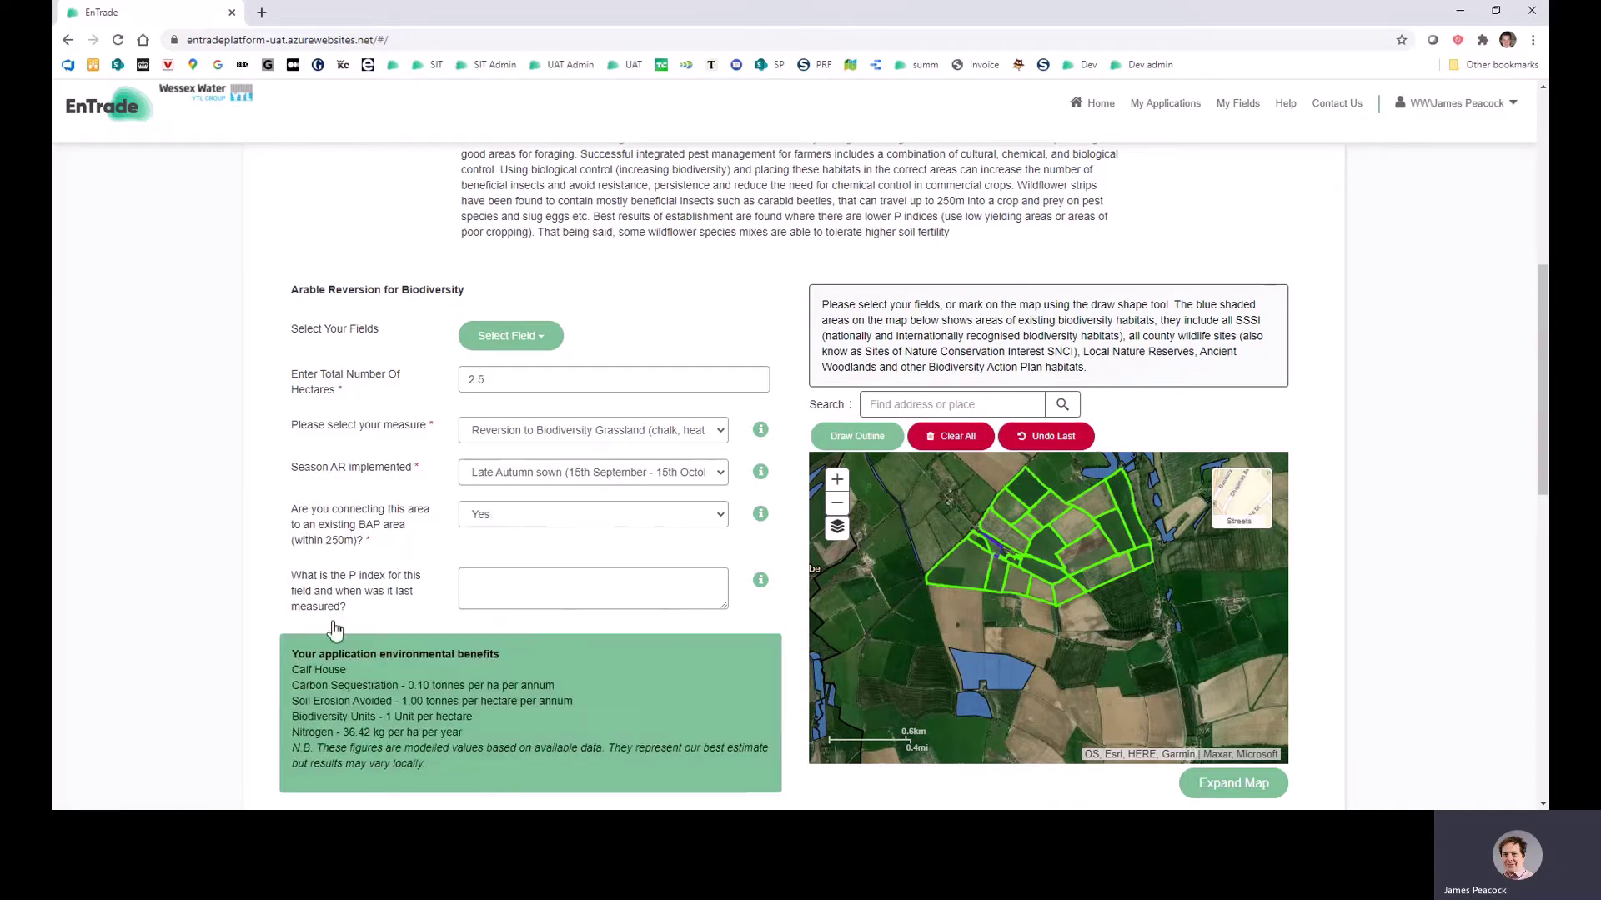
Step: Change the season to Spring Sown (February-April), noting nitrogen at 49.6 kg/ha, and focus the P index box
scroll(287, 612, "down", 2)
key("Tab")
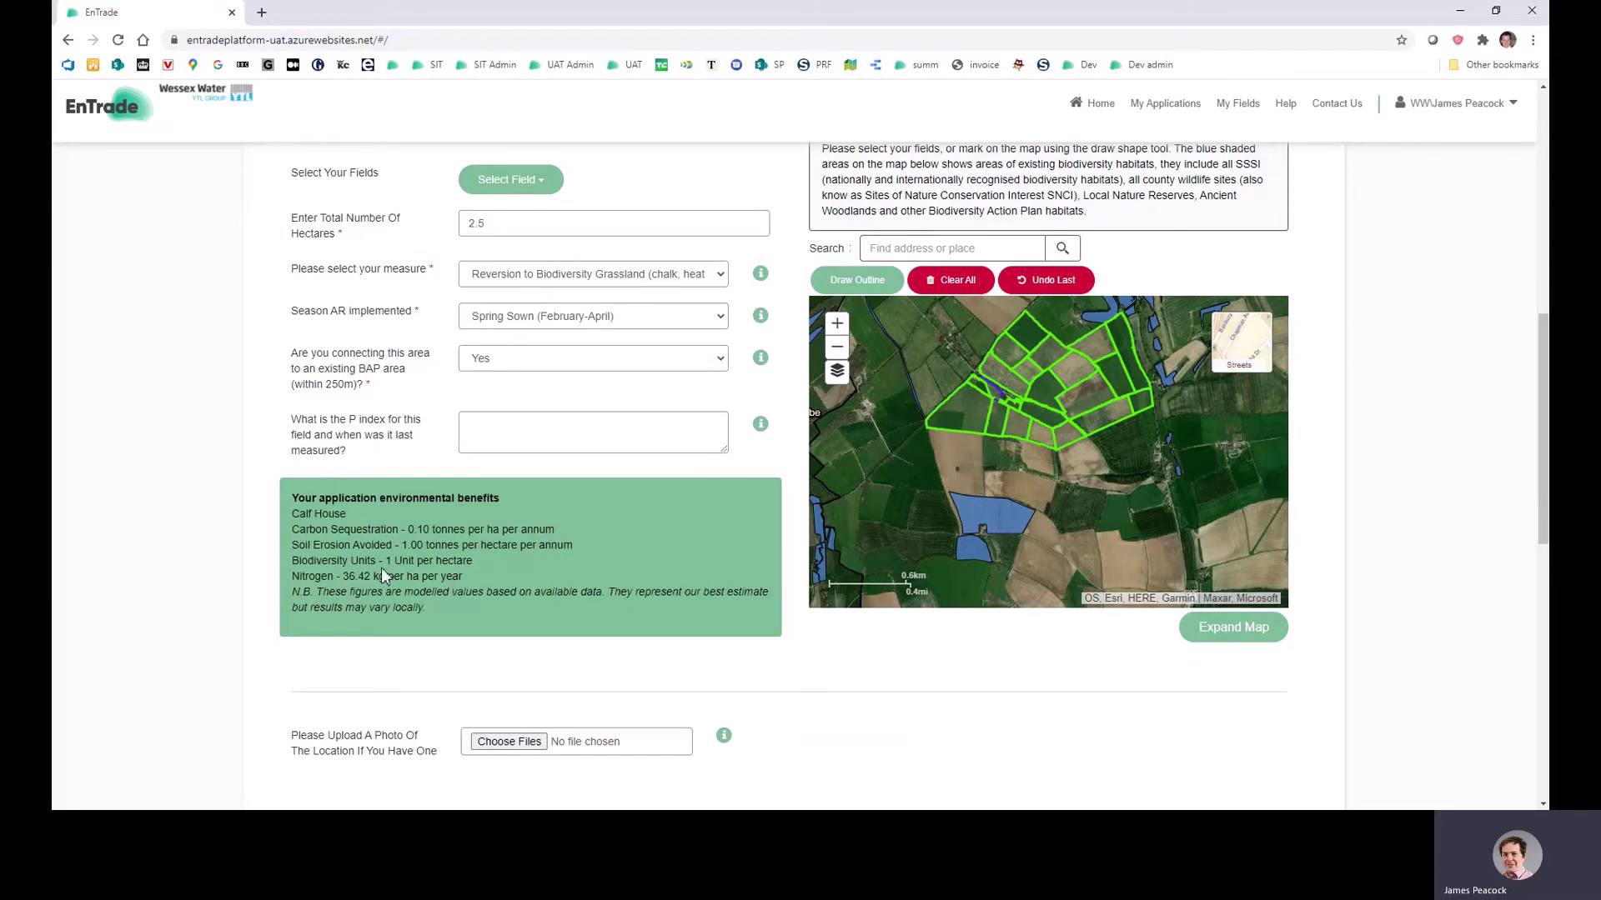
left_click_drag(308, 576, 500, 579)
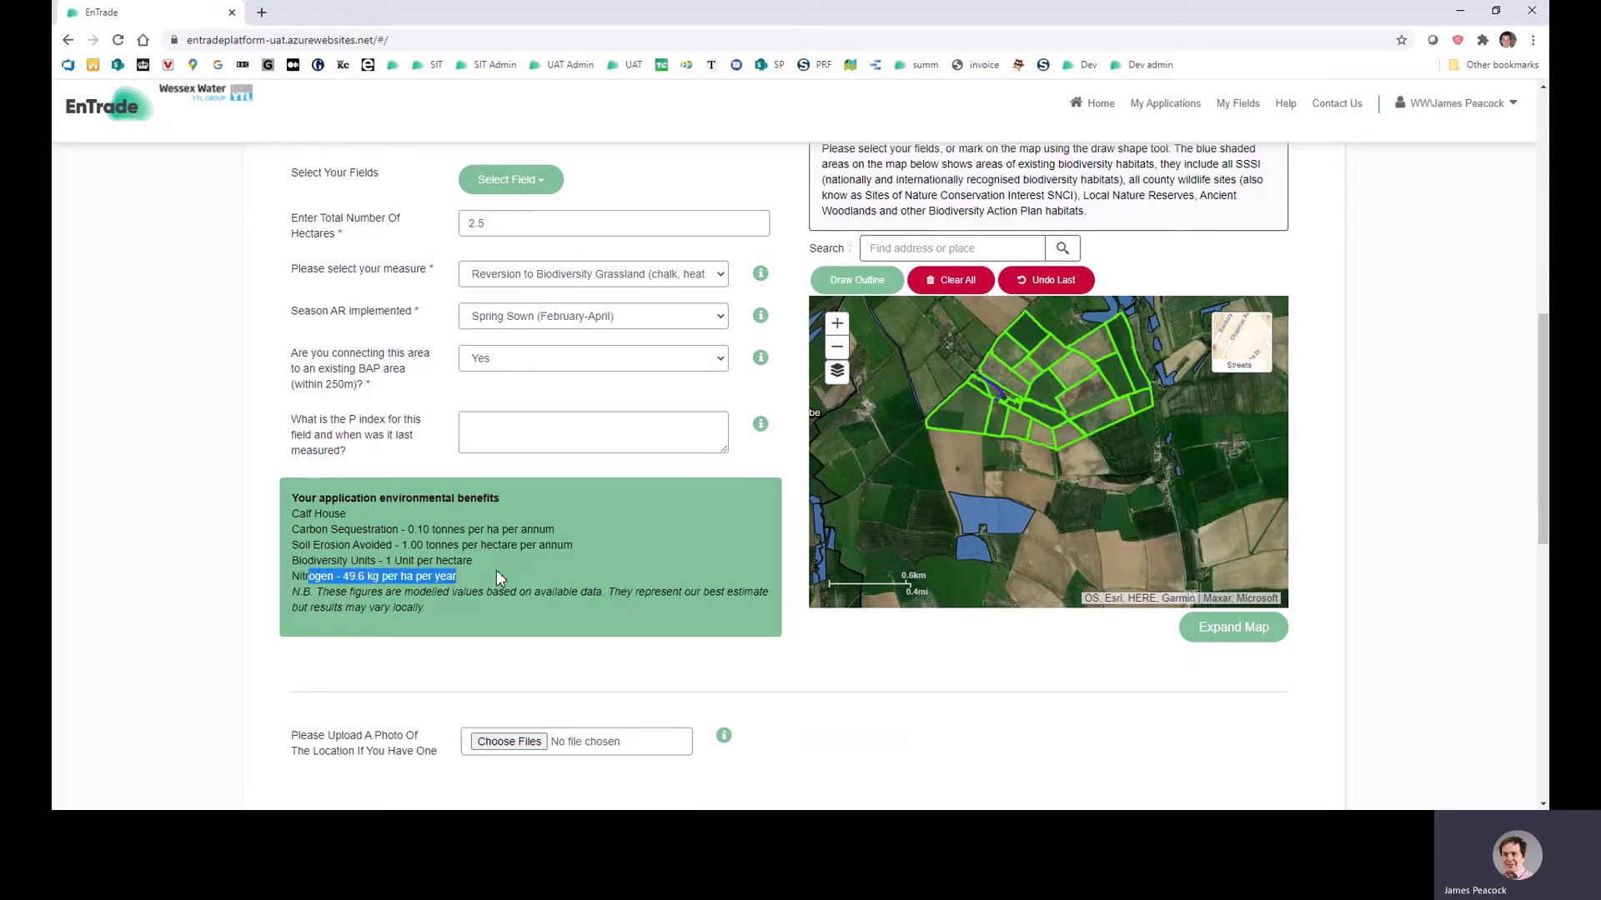
left_click(522, 433)
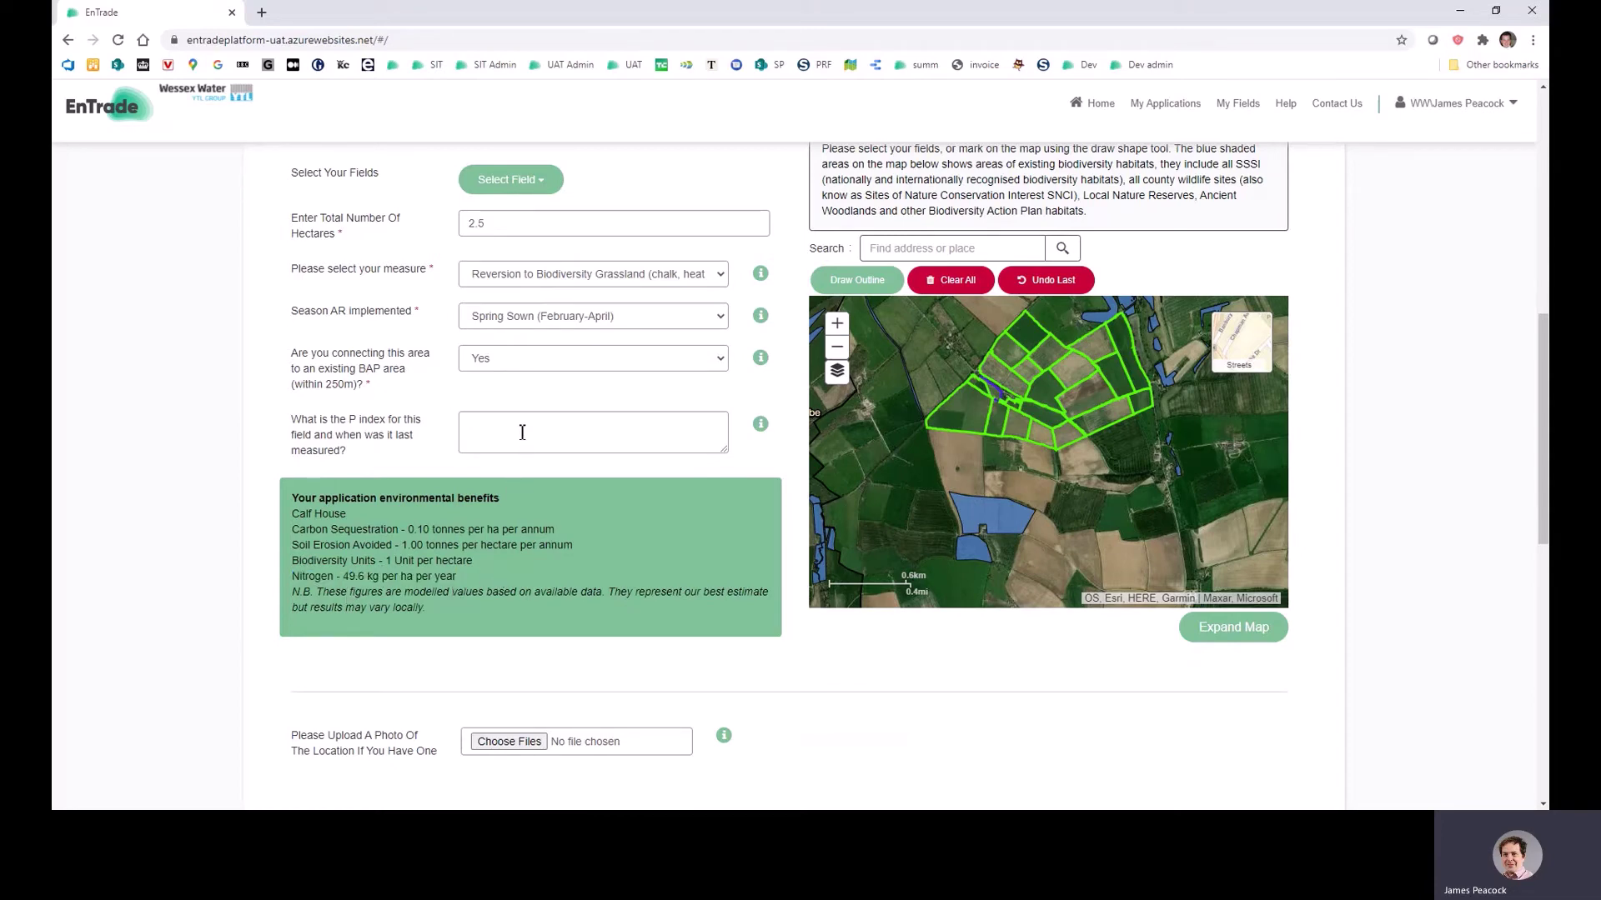
Step: Enter a P index of 4 and scroll to the £1,810.98 total current price (£724.39/ha)
type("4")
scroll(408, 428, "down", 4)
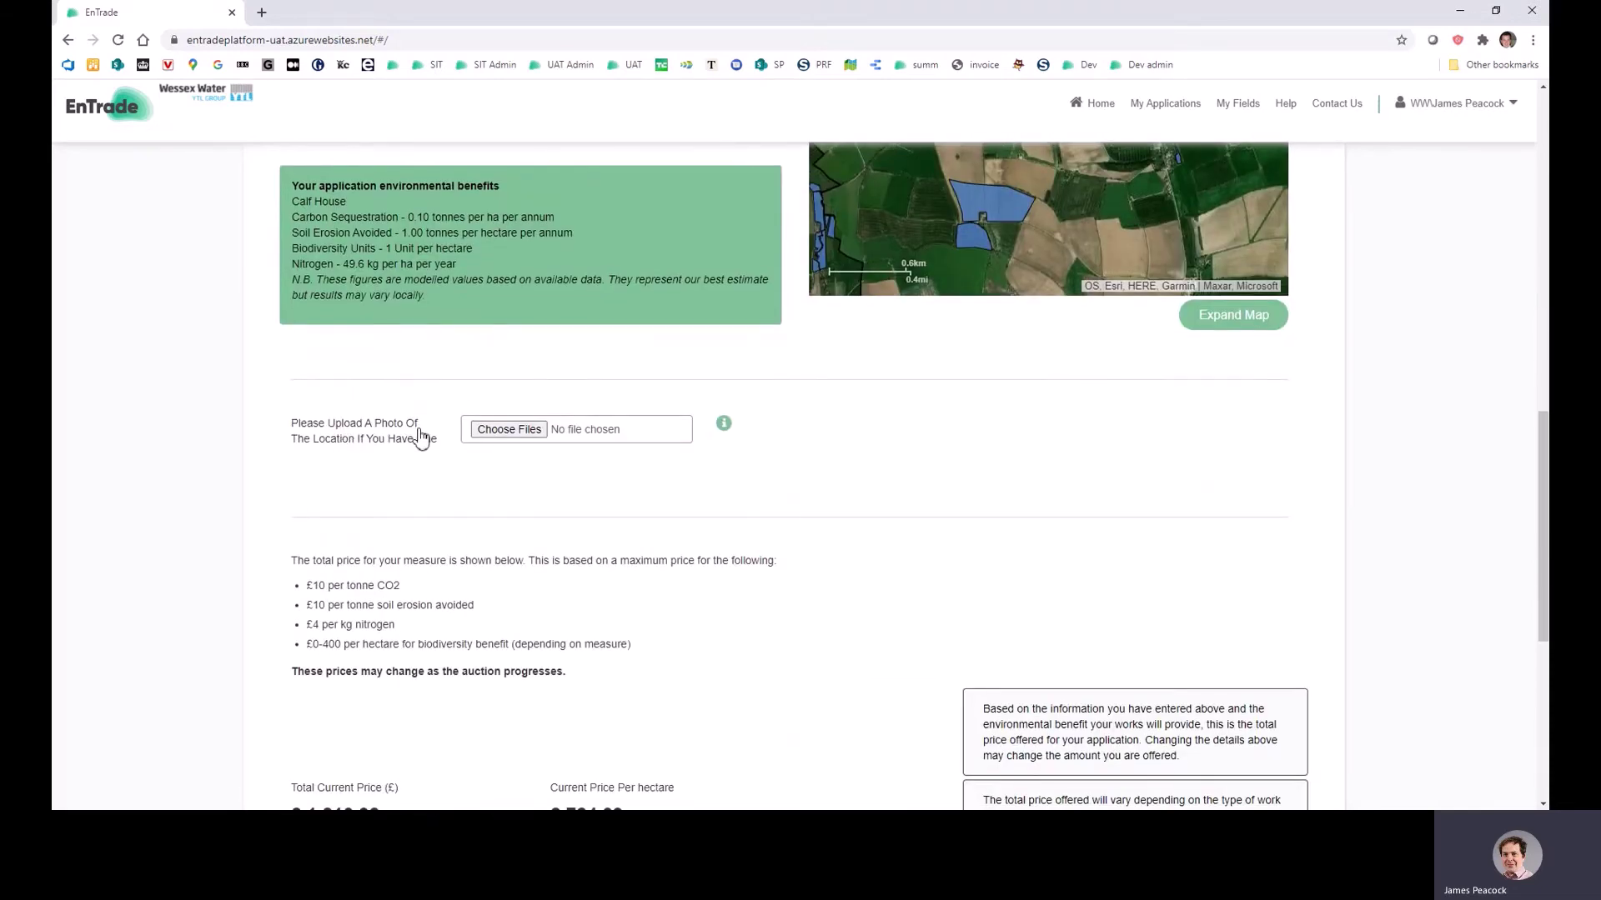
scroll(419, 434, "down", 2)
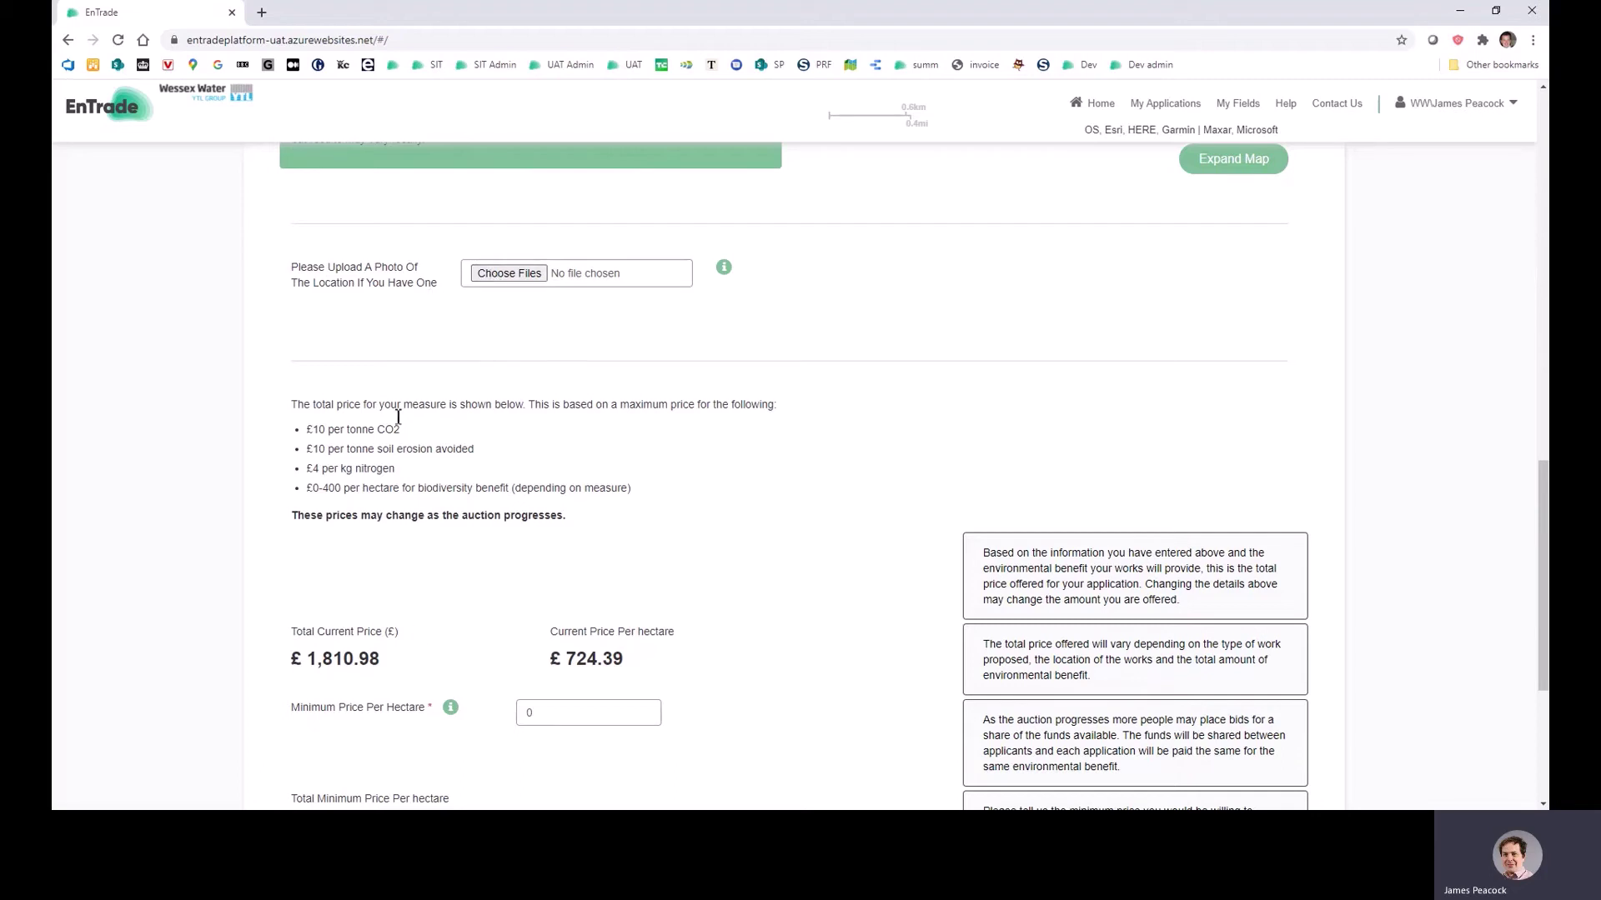
scroll(400, 446, "down", 3)
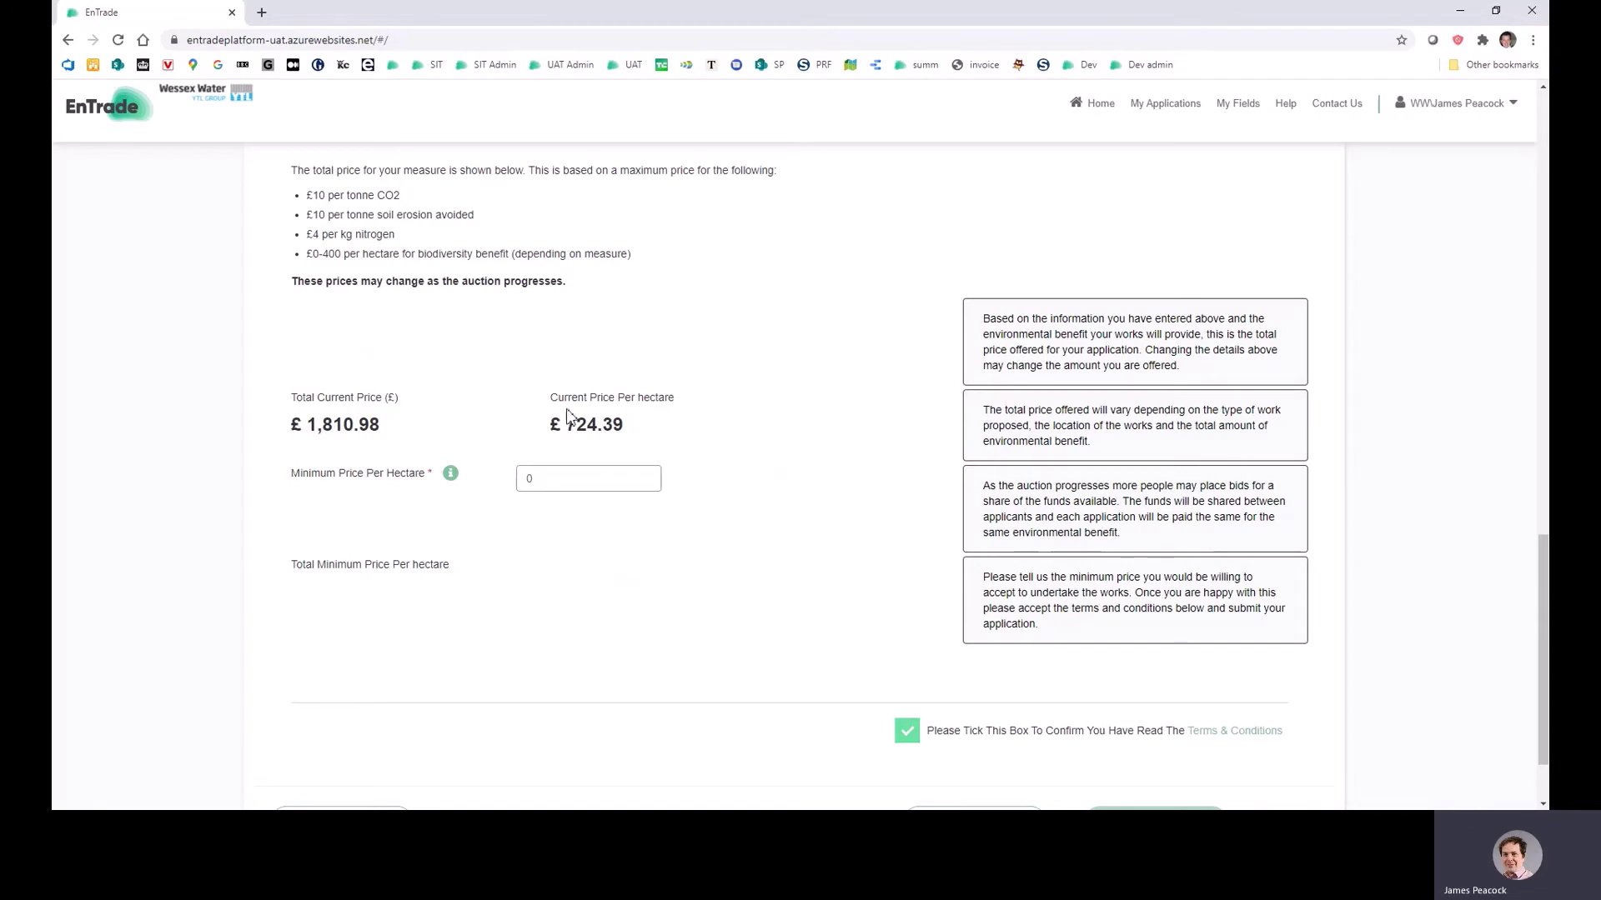
Step: Enter an initial minimum price per hectare of 6 and let the totals recalculate
double_click(546, 481)
type("600")
left_click(574, 456)
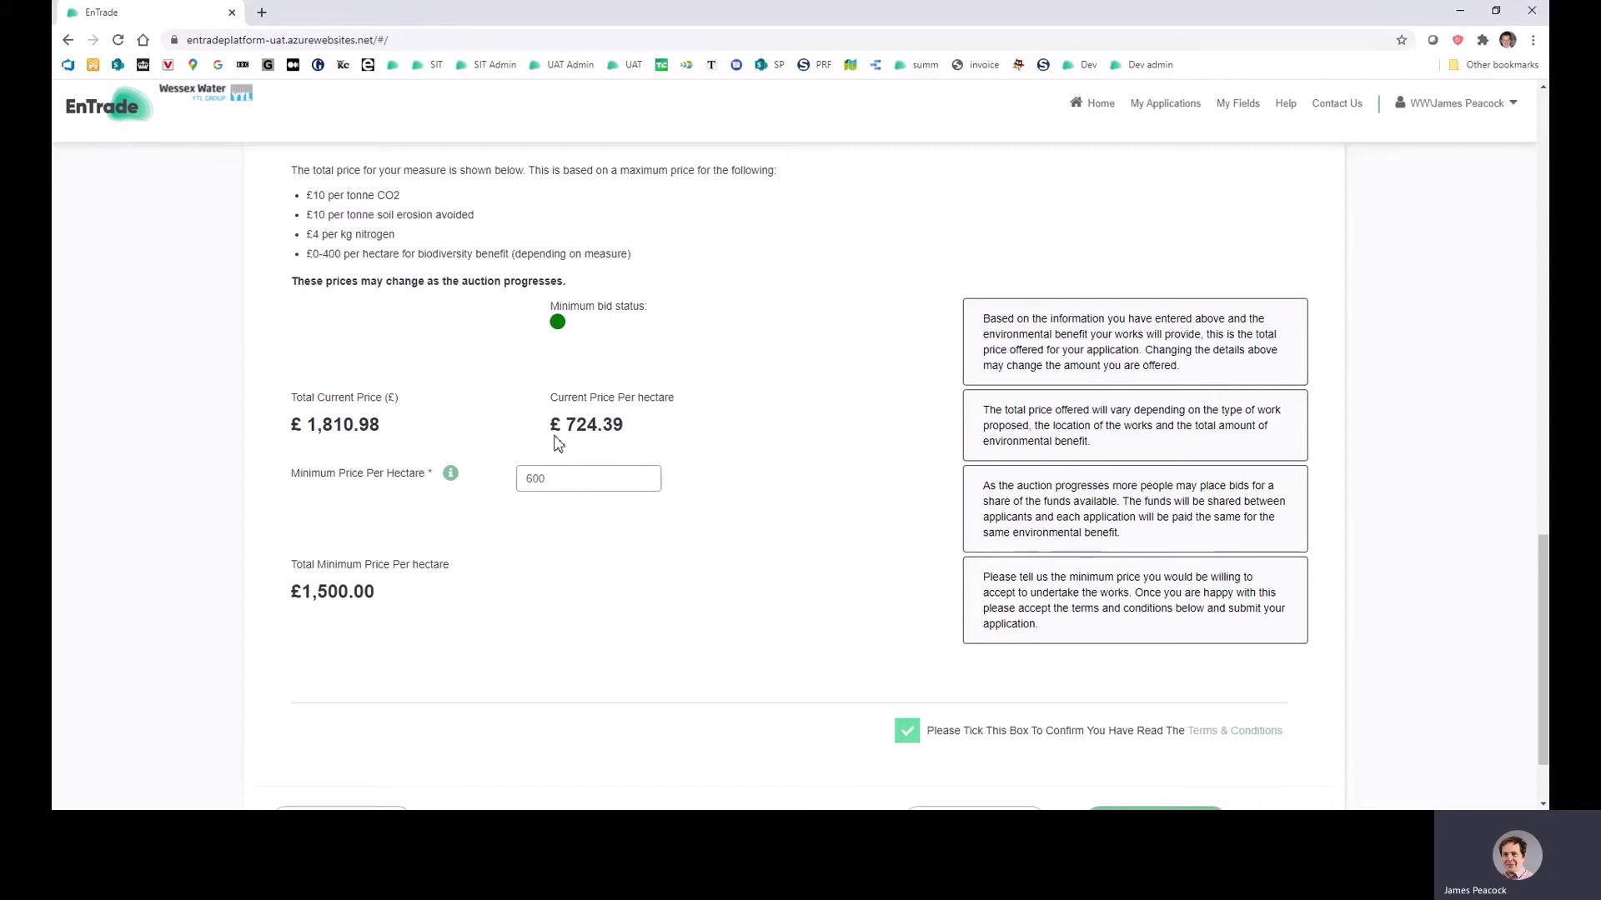
left_click_drag(570, 426, 626, 426)
left_click(569, 424)
Step: Correct the minimum price per hectare to 600, giving a £1,500.00 total minimum price
key("ctrl+a")
type("600")
left_click(249, 525)
left_click_drag(296, 591, 397, 598)
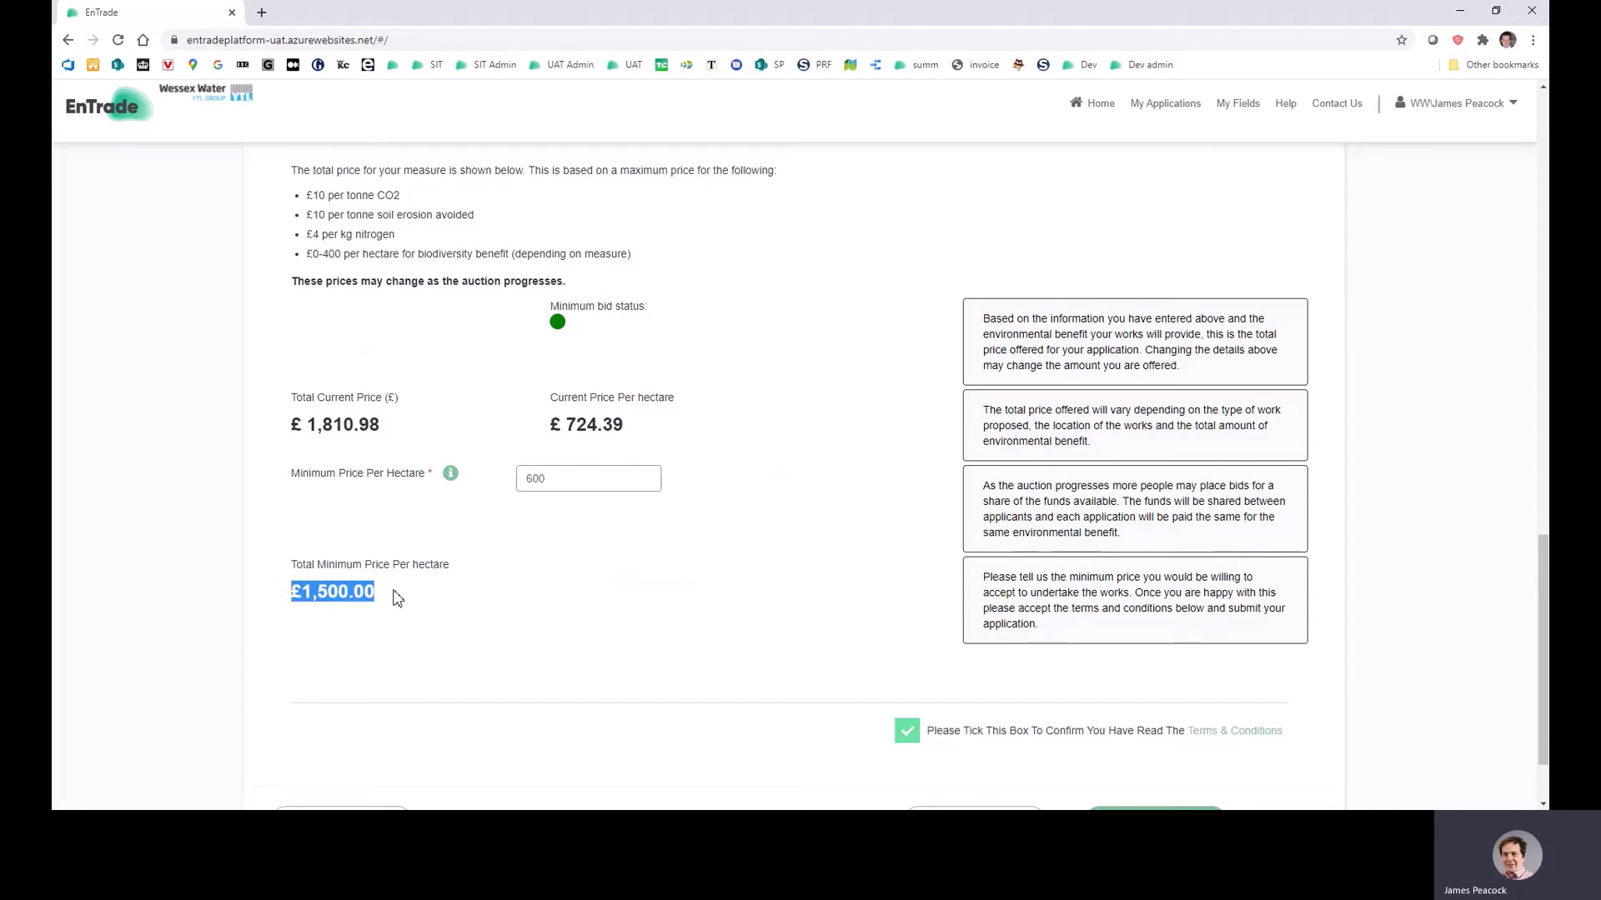
left_click(586, 480)
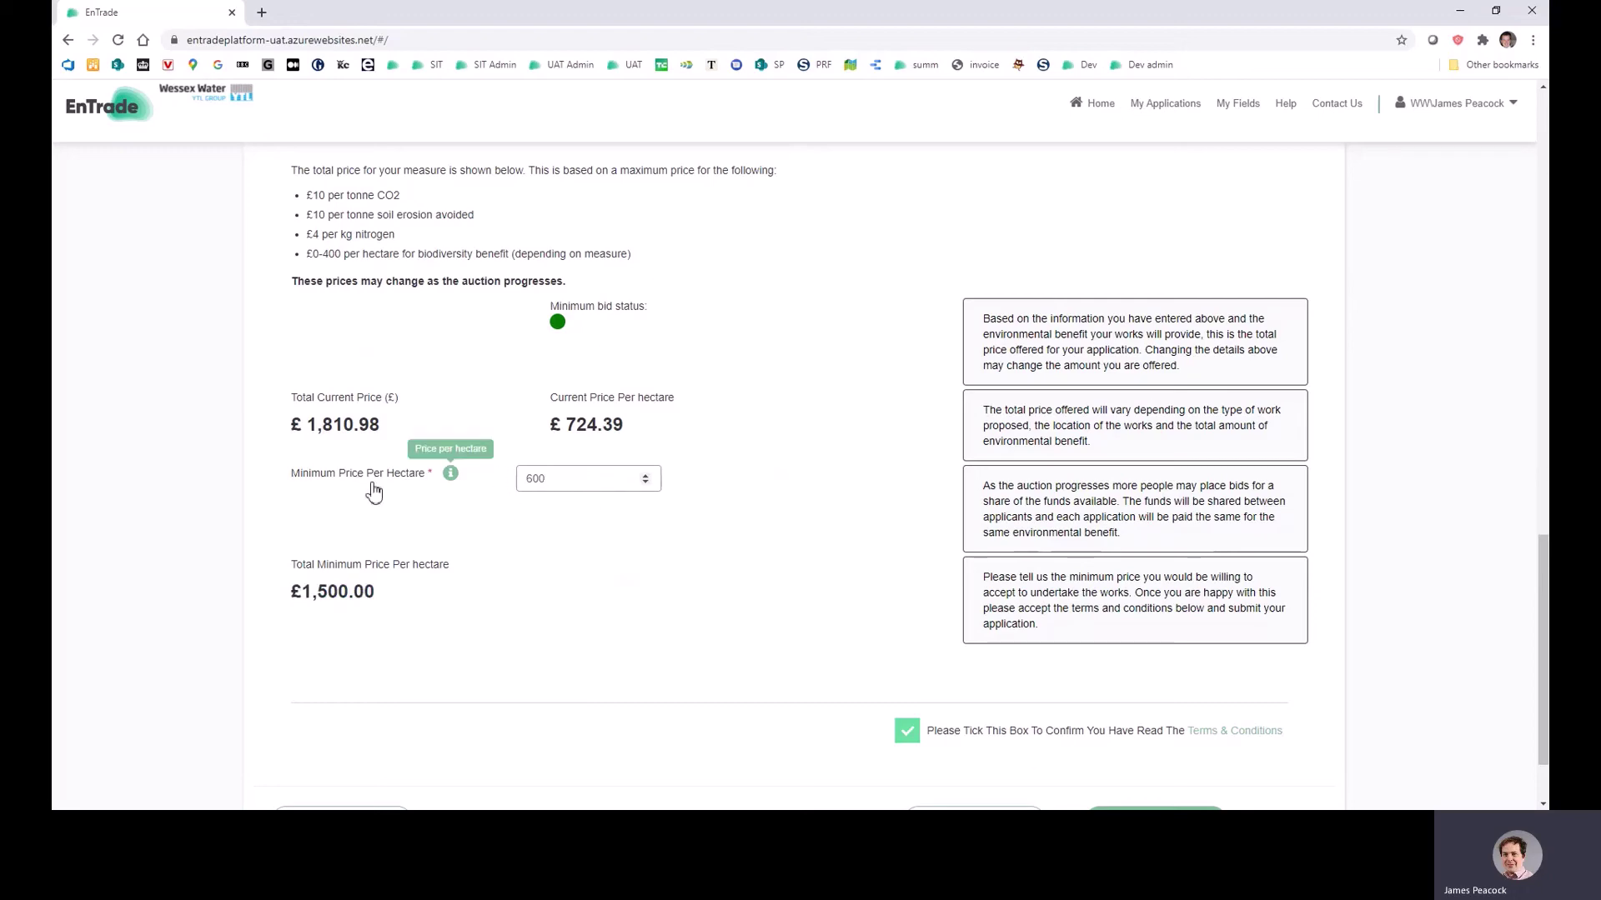
Step: Review the £1,810.98 total current price and scroll down to the Submit button
scroll(280, 518, "up", 8)
scroll(280, 518, "up", 3)
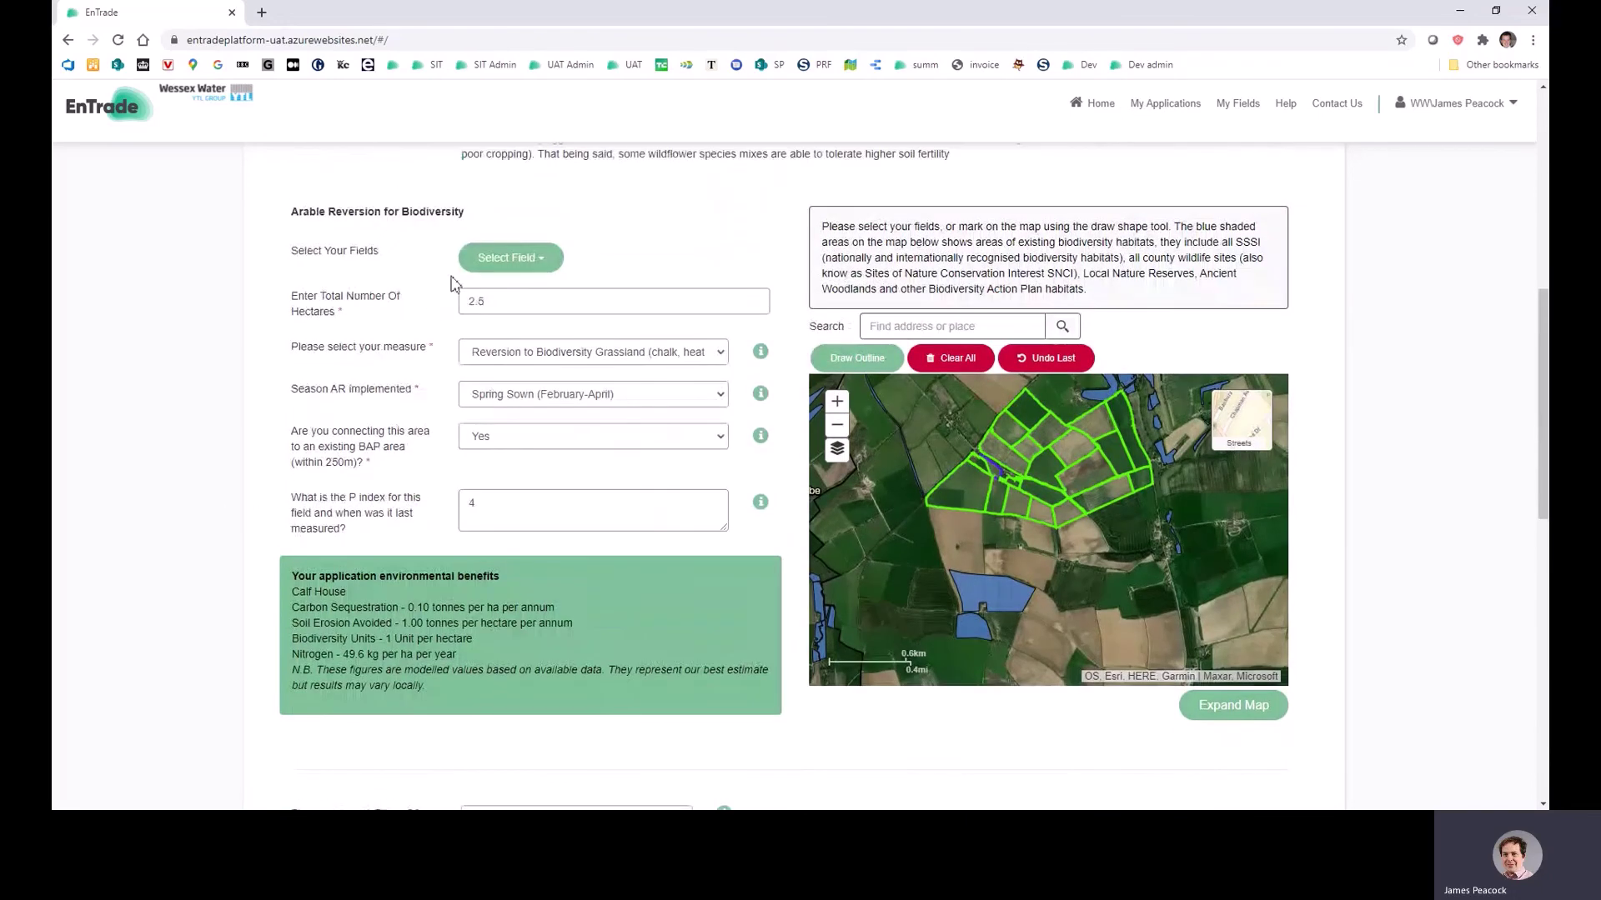
scroll(154, 436, "down", 7)
scroll(153, 436, "down", 4)
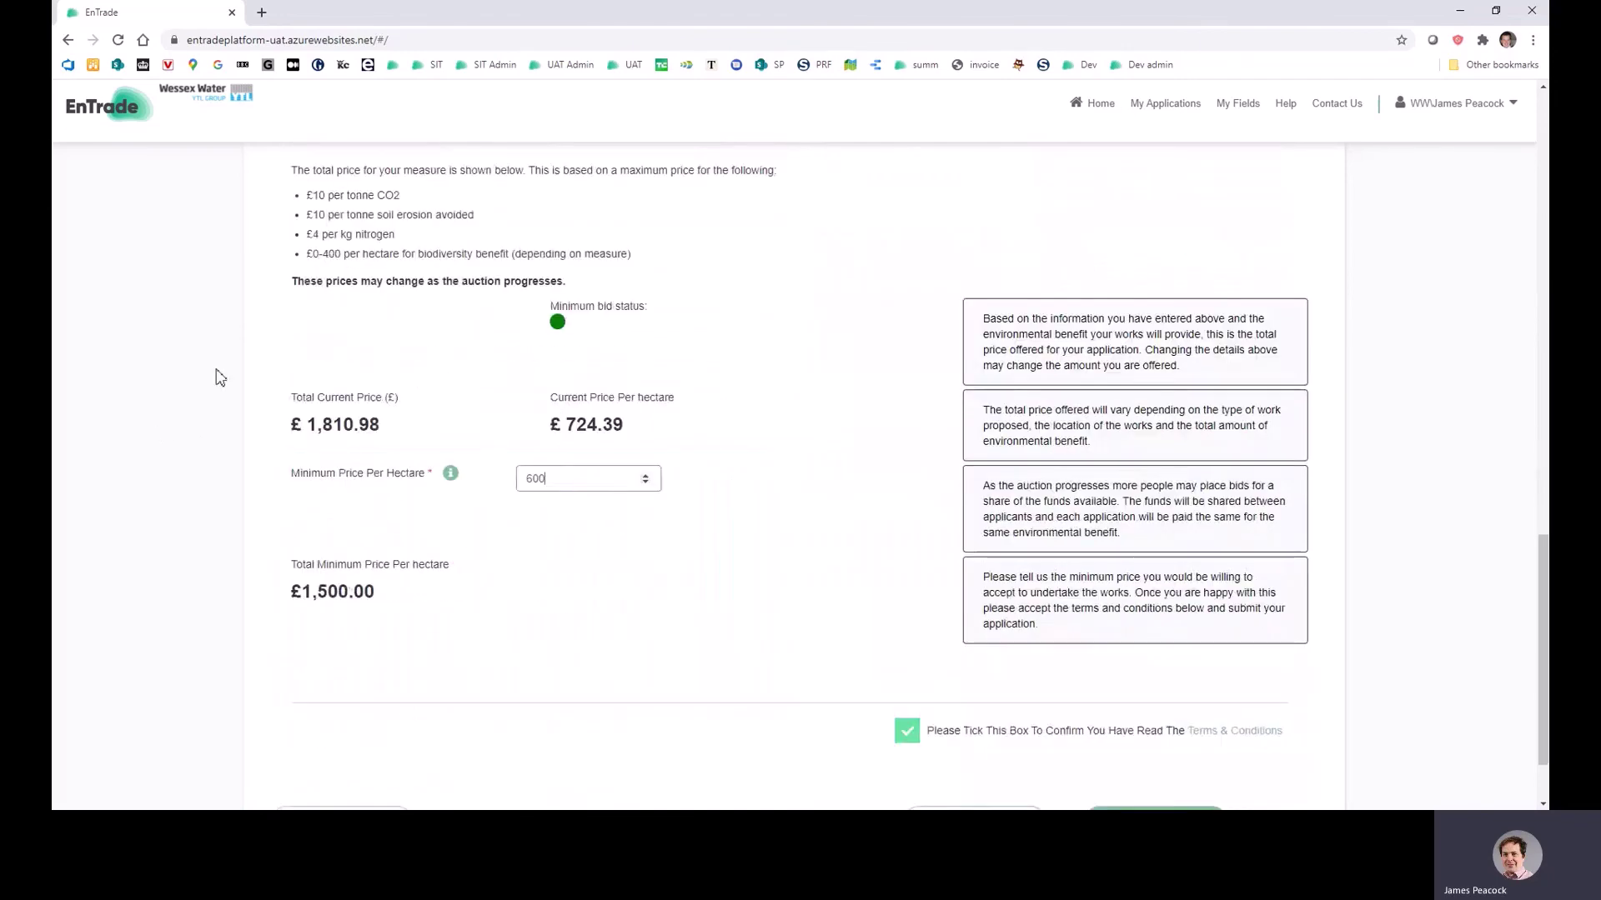
left_click_drag(303, 425, 393, 426)
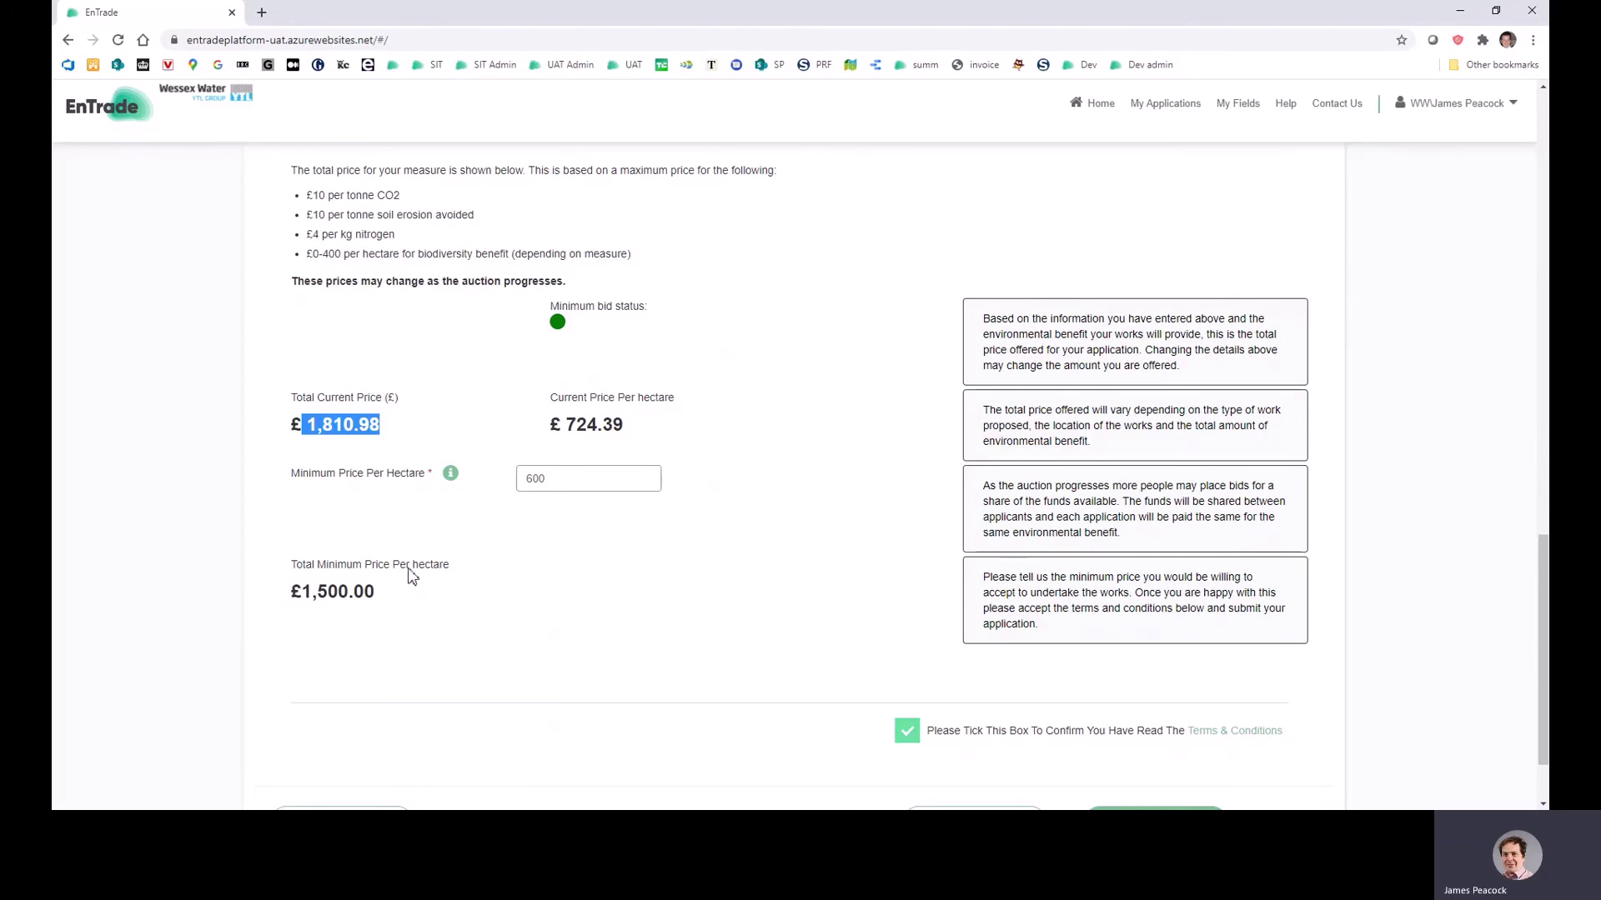
scroll(530, 540, "down", 2)
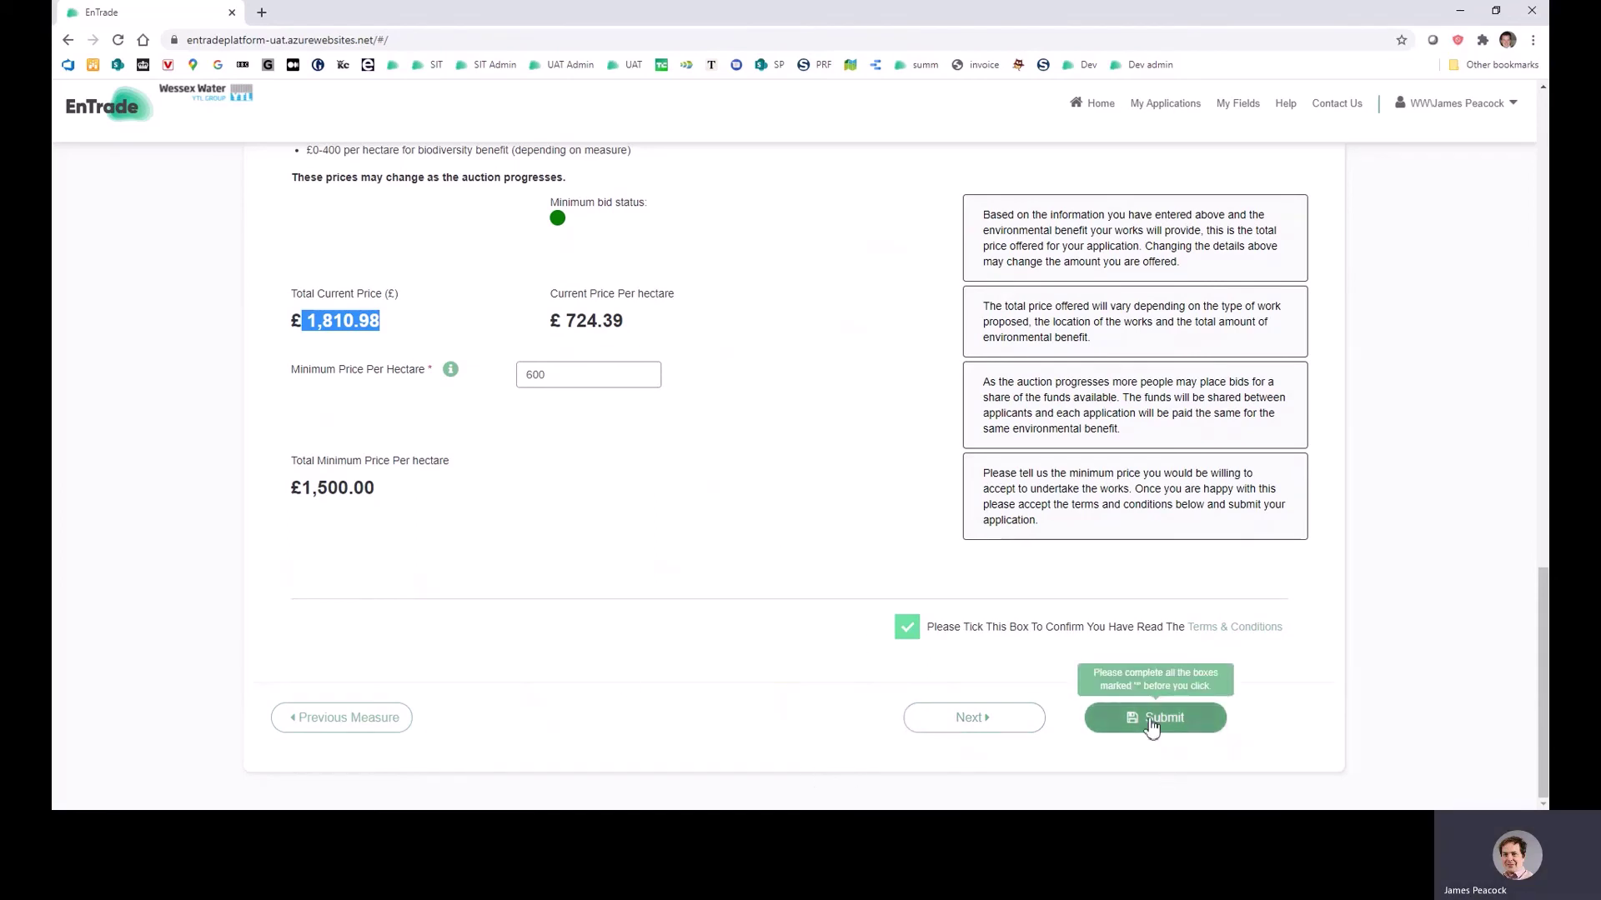
Step: Submit the Calf House Arable Reversion bid from the bottom of the form
left_click(1151, 722)
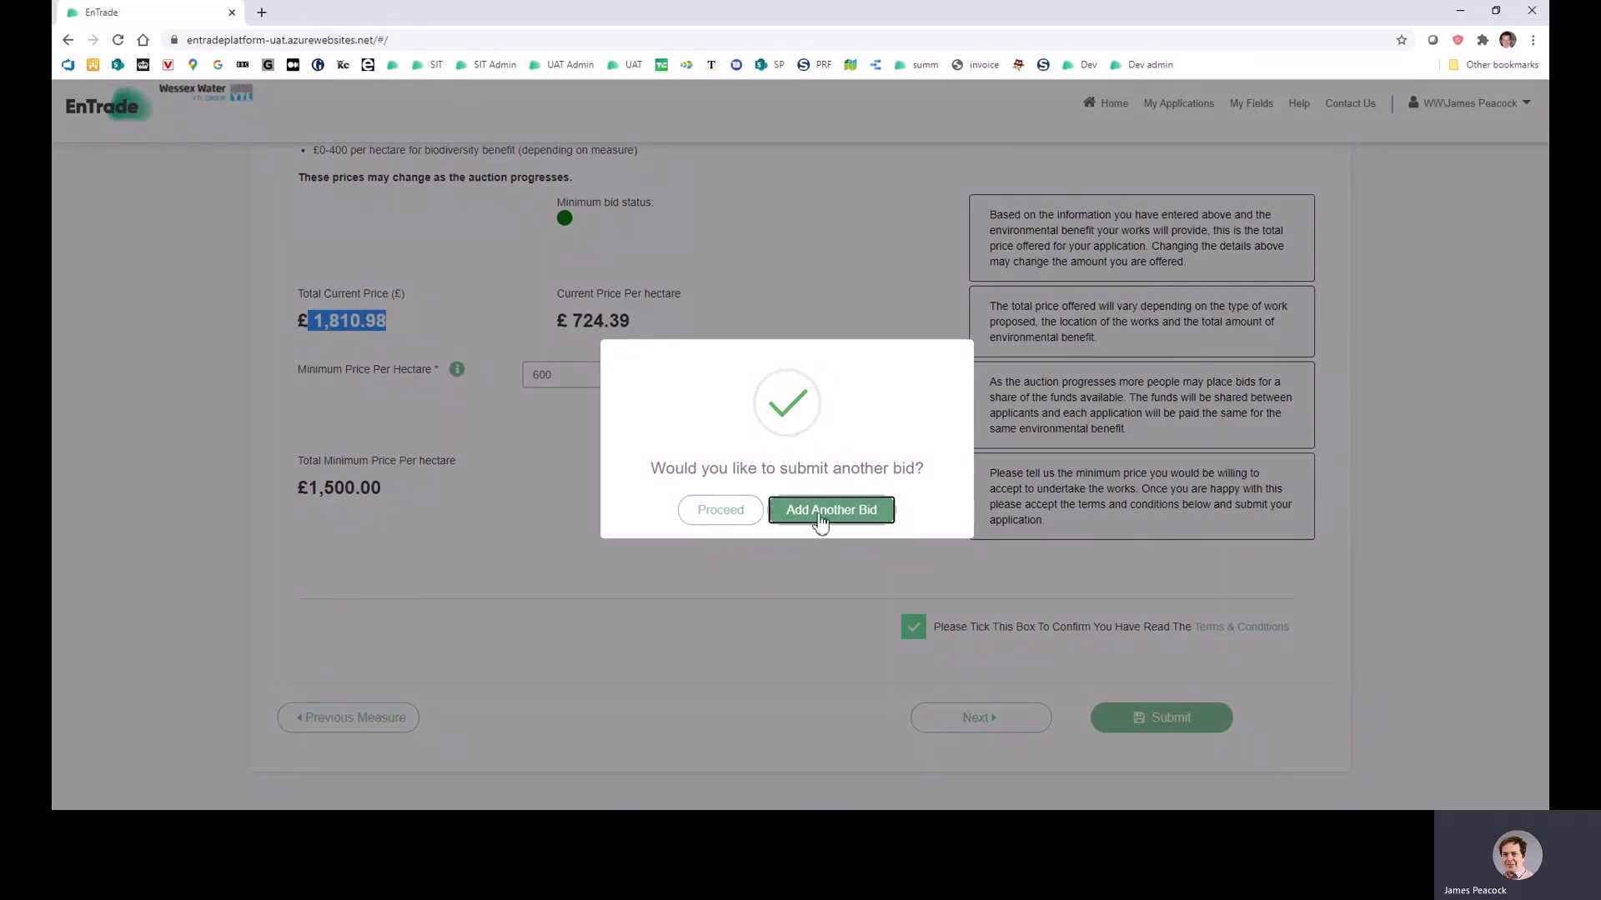
Step: Decline another bid and proceed to the Summary showing the £2,000.00 total
left_click(726, 512)
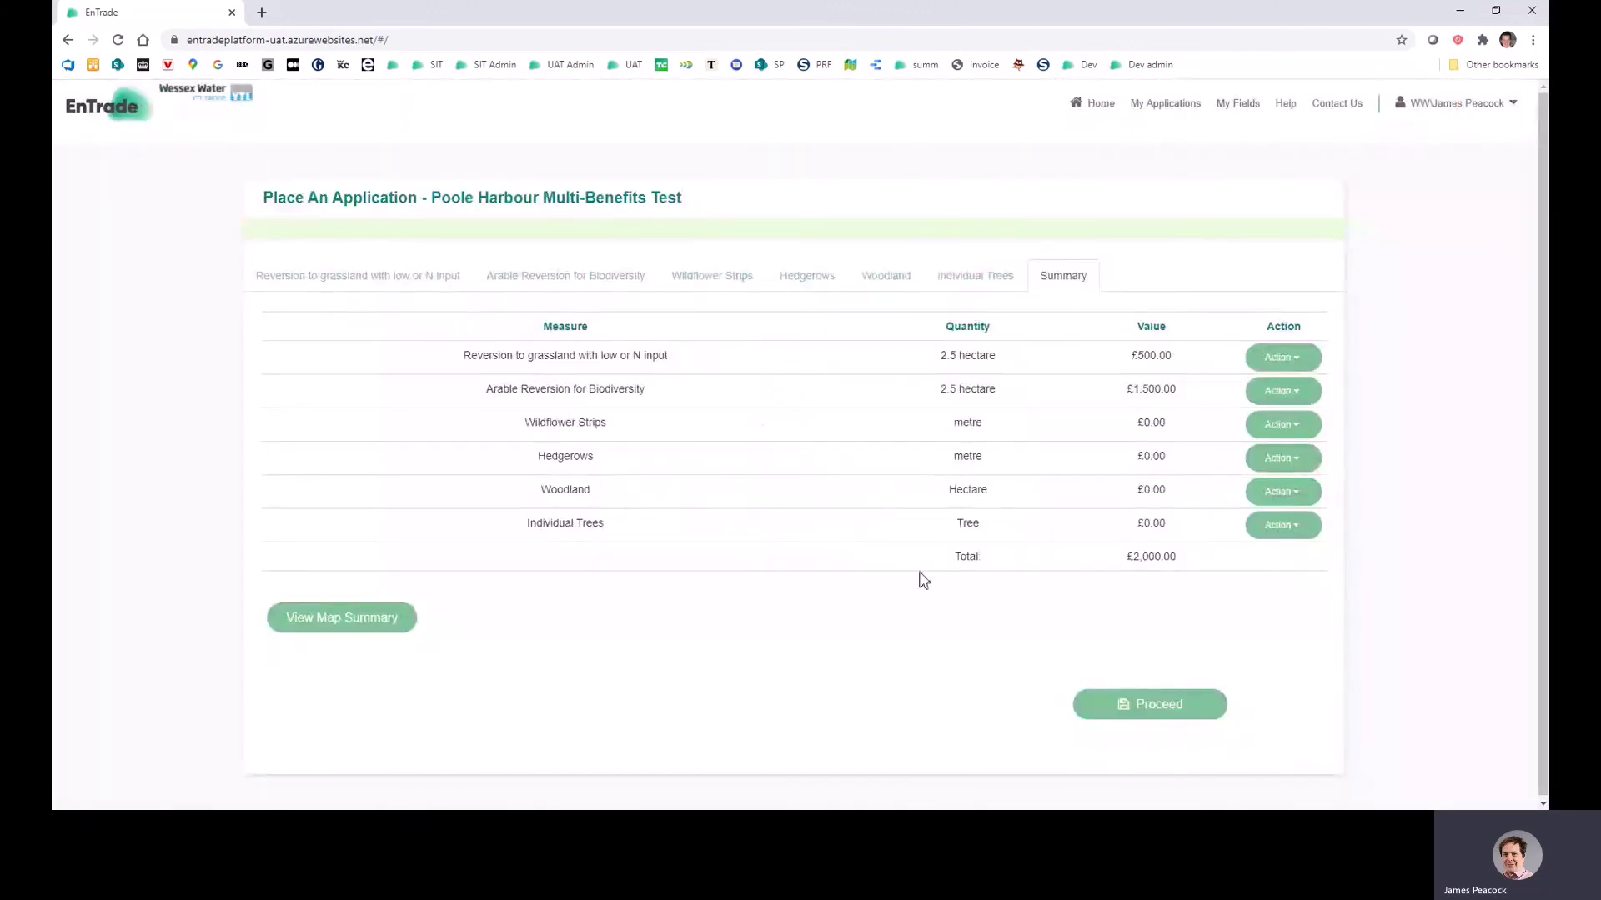